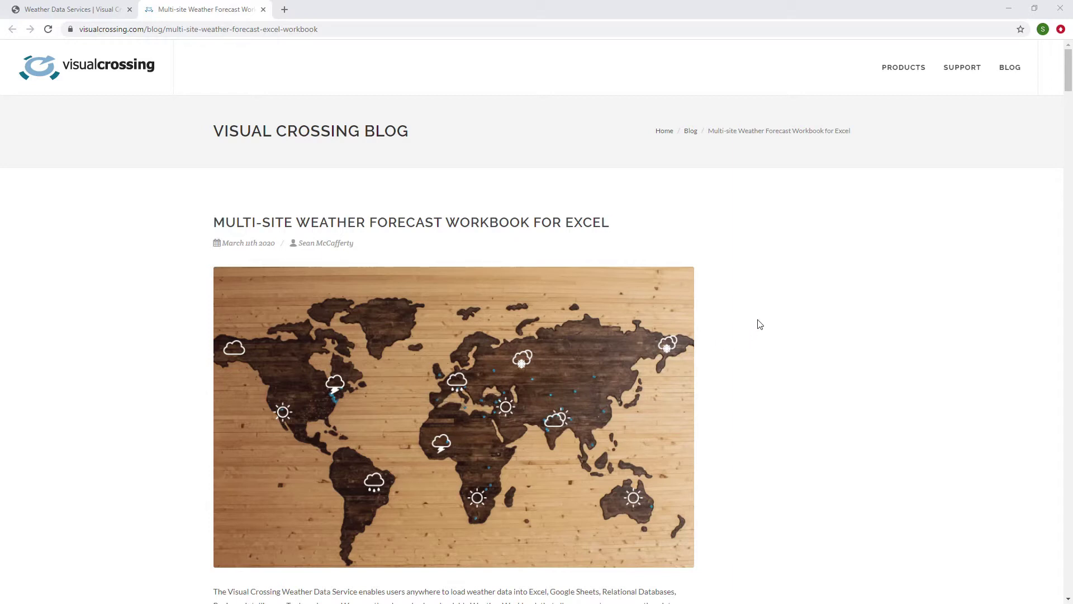
# Read the Multi-Site Forecast Workbook blog post, covering how to get the workbook, make the first query and refresh the data
pyautogui.scroll(-7, 759, 324)
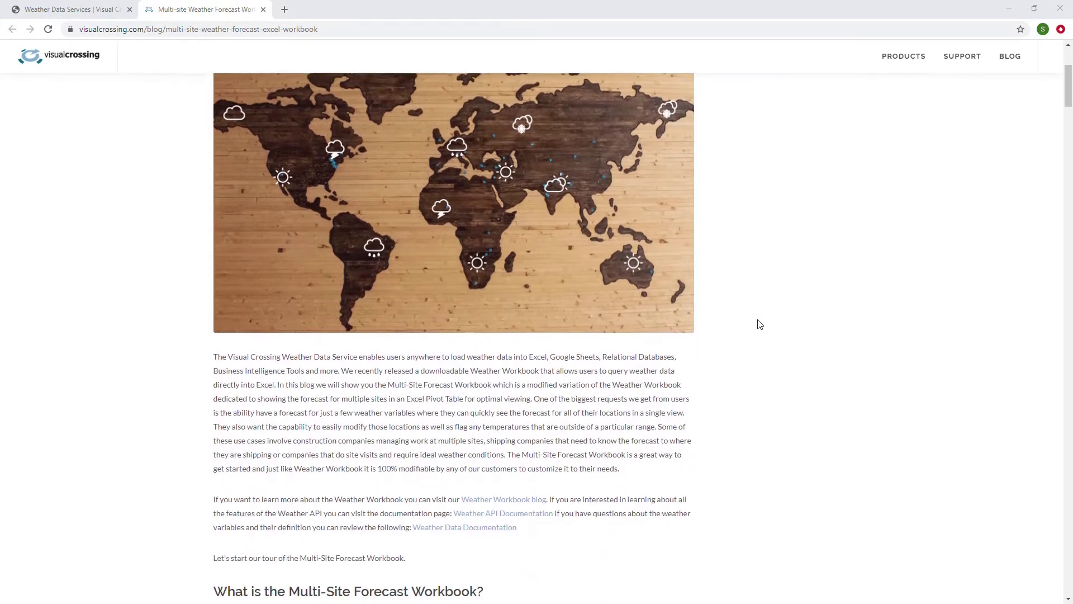
pyautogui.scroll(-2, 760, 324)
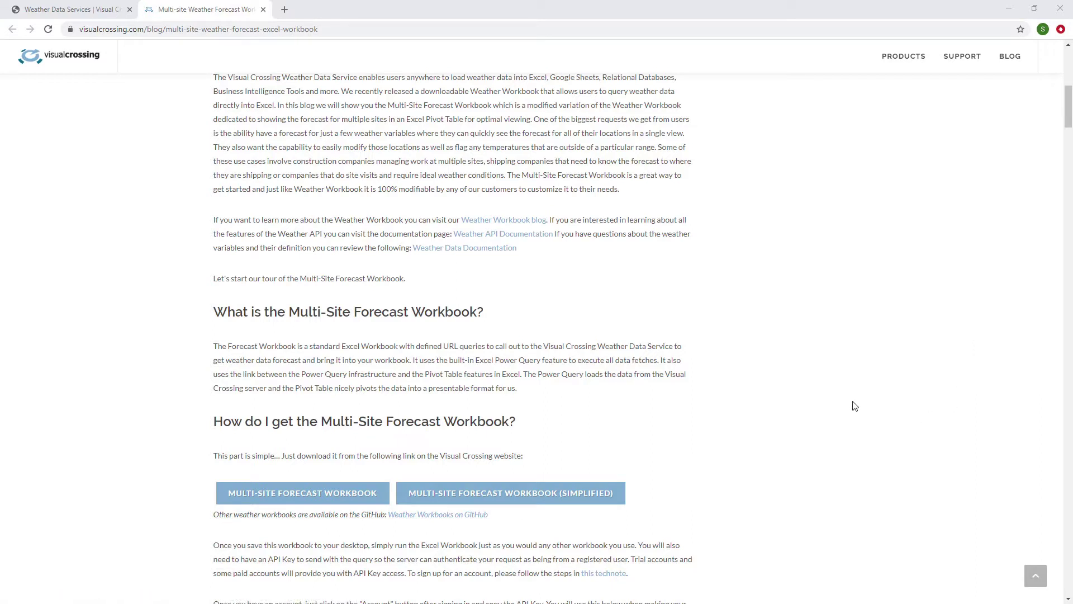
pyautogui.scroll(-10, 854, 406)
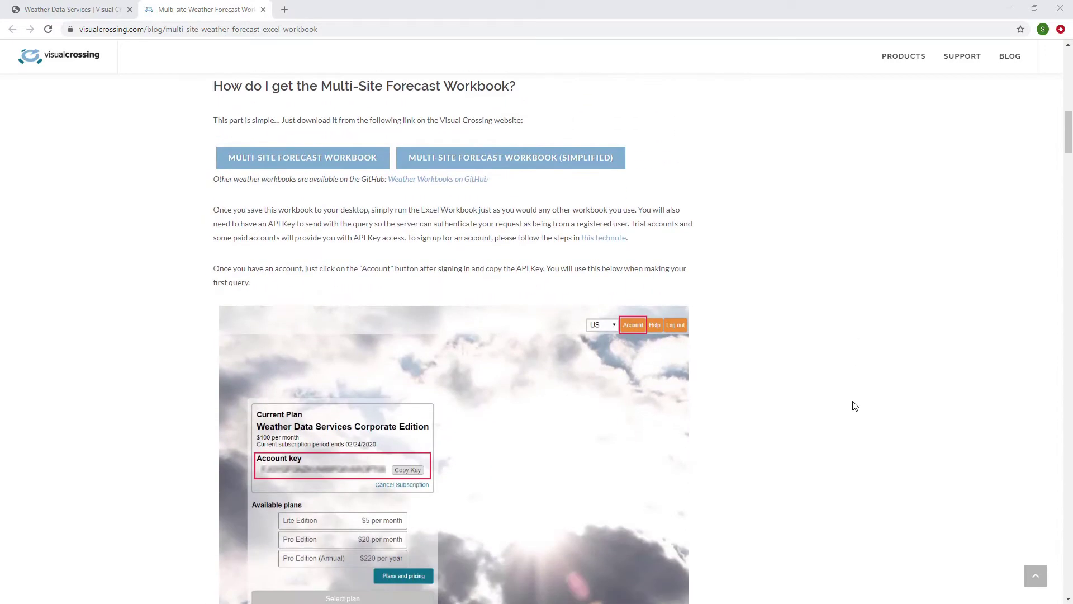
pyautogui.scroll(-15, 855, 406)
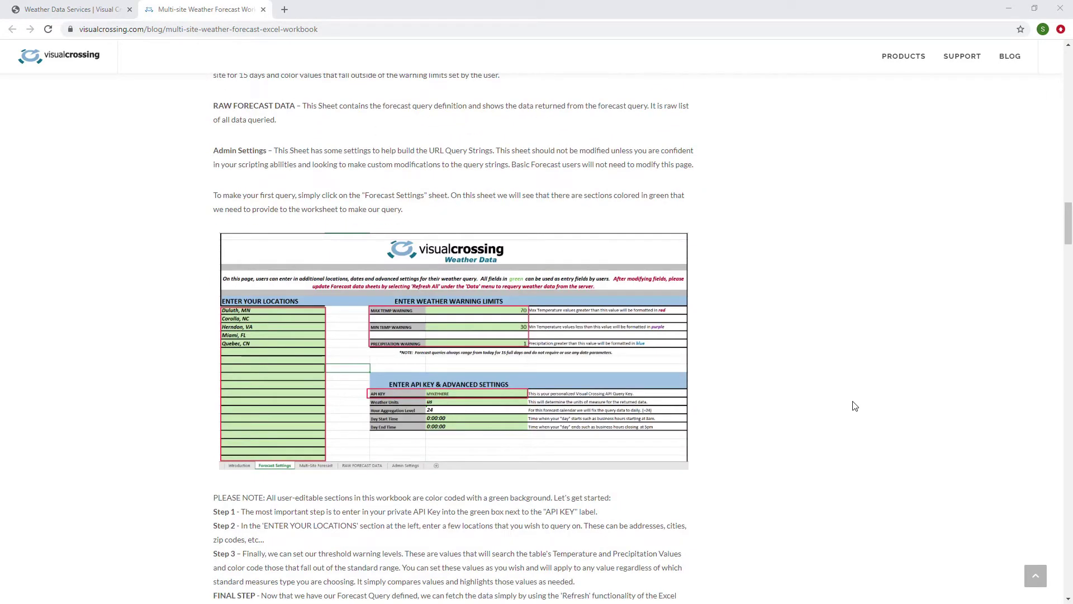
pyautogui.scroll(-6, 855, 406)
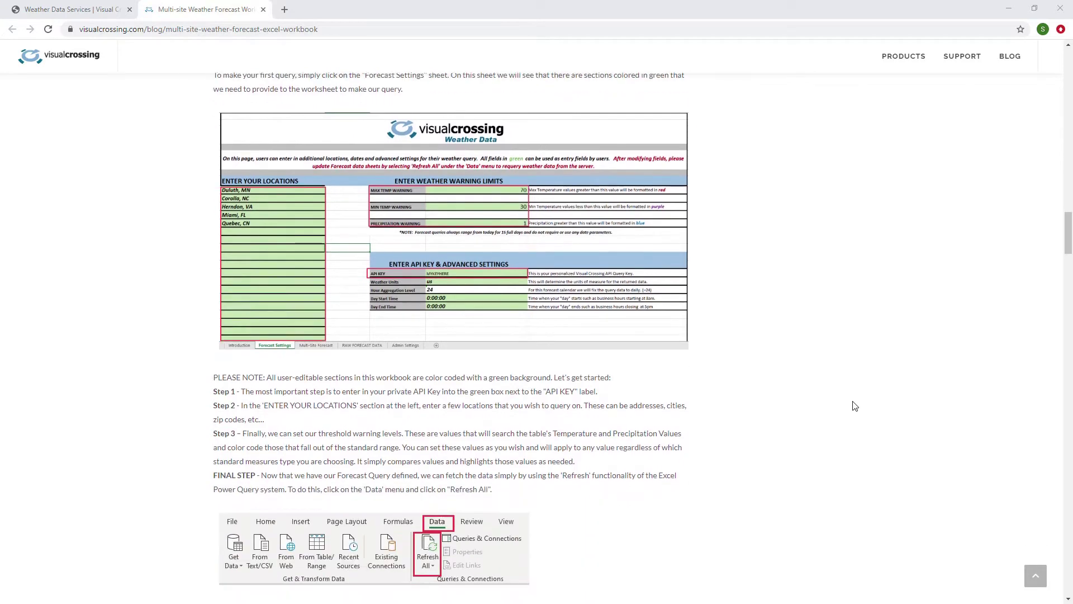
pyautogui.scroll(-3, 855, 406)
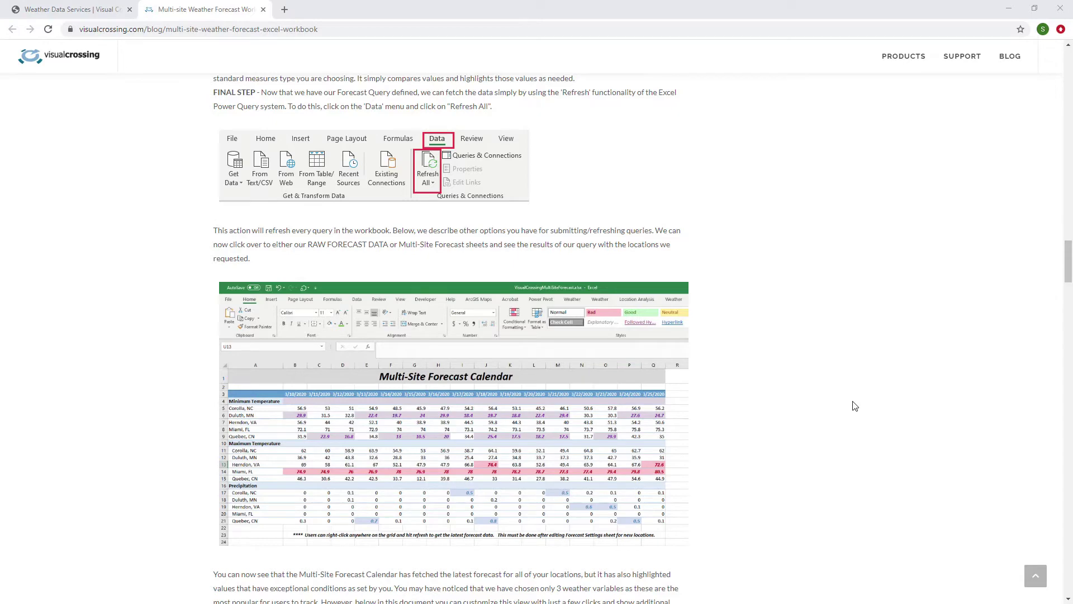
pyautogui.scroll(7, 854, 405)
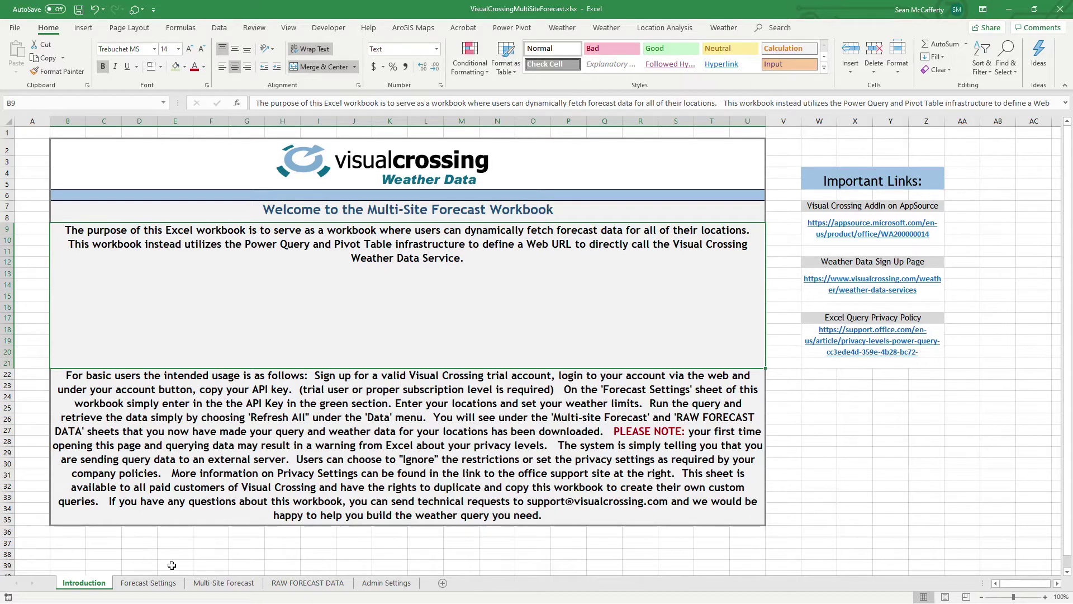
# Switch to the Excel workbook and look over the Forecast Settings and RAW FORECAST DATA sheets, ending on Forecast Settings
pyautogui.click(166, 583)
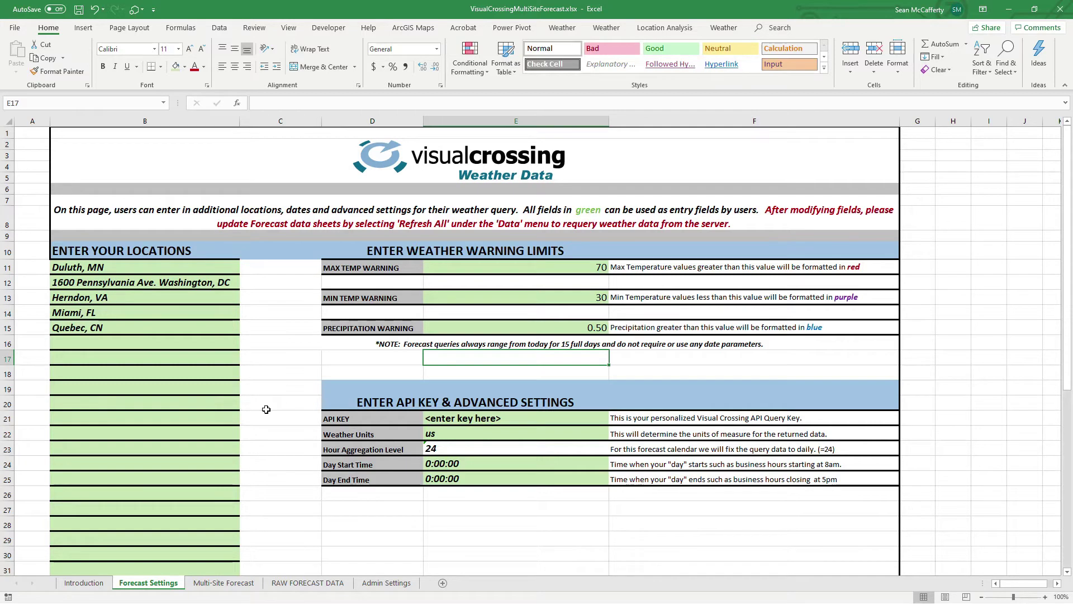
pyautogui.click(308, 582)
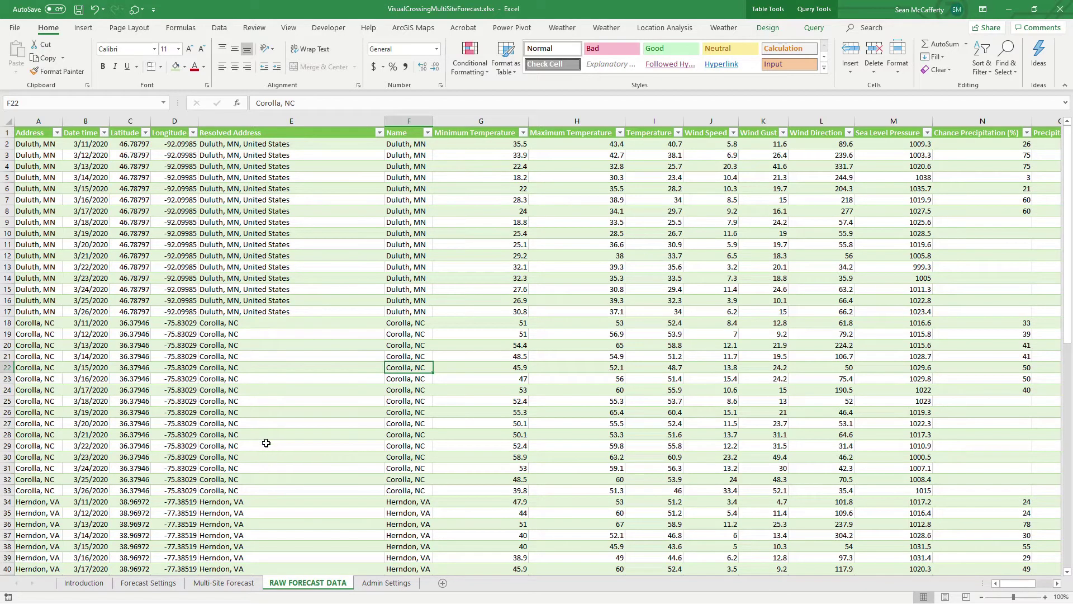
pyautogui.click(148, 582)
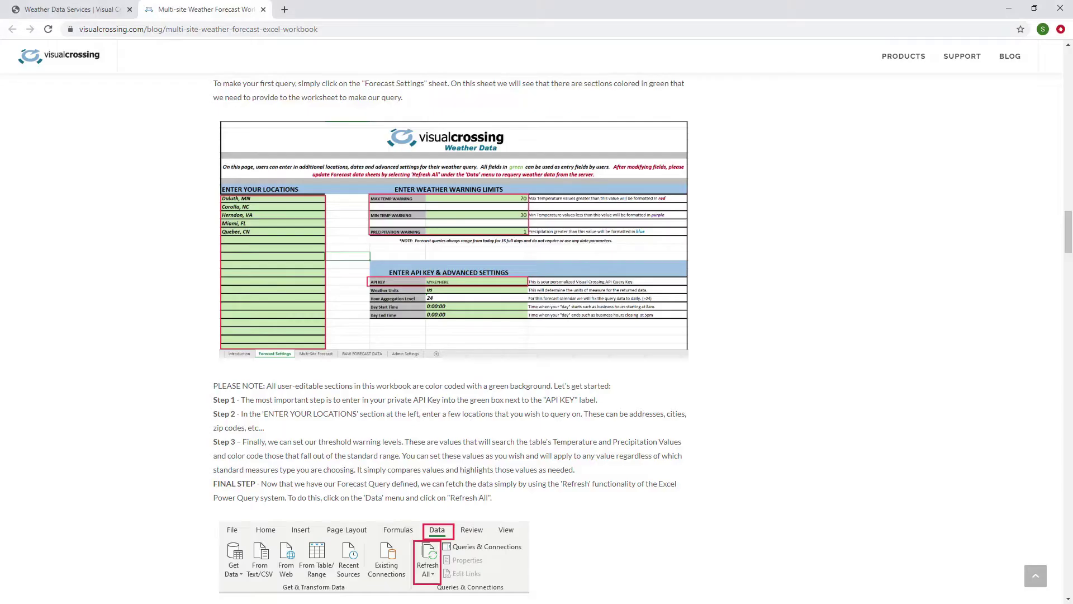
# Sign in to Weather Data Services in the browser with the prefilled credentials and return to the Excel workbook
pyautogui.click(83, 14)
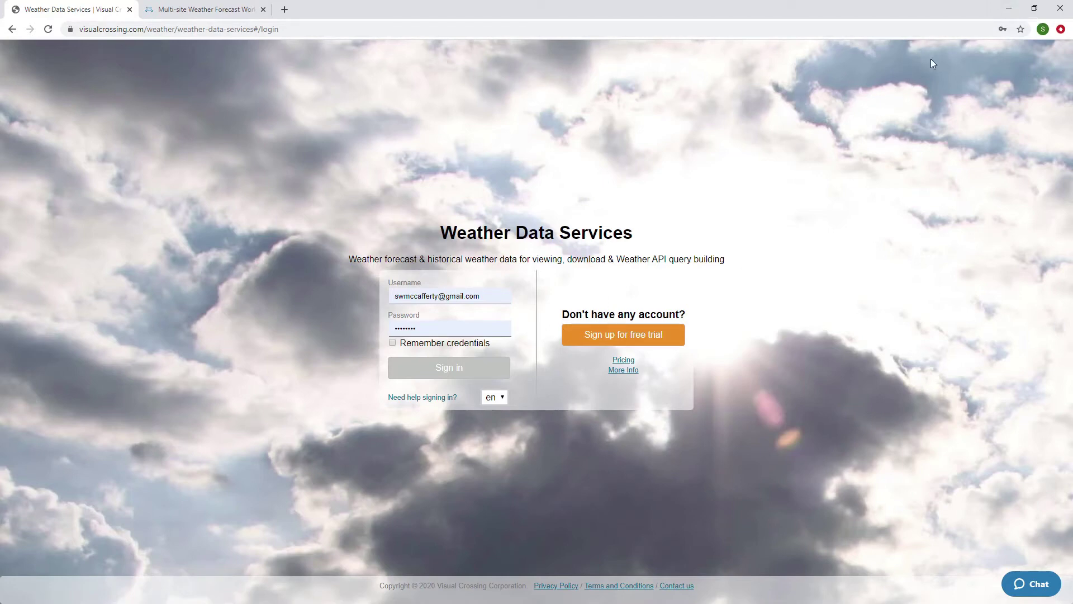
pyautogui.click(458, 371)
pyautogui.click(460, 371)
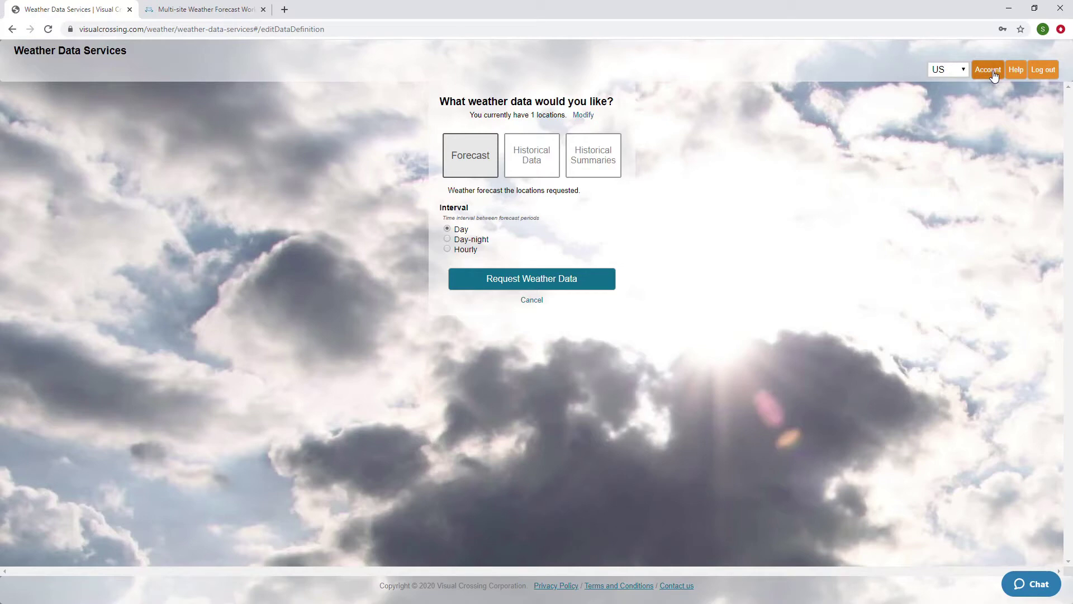
pyautogui.click(1009, 8)
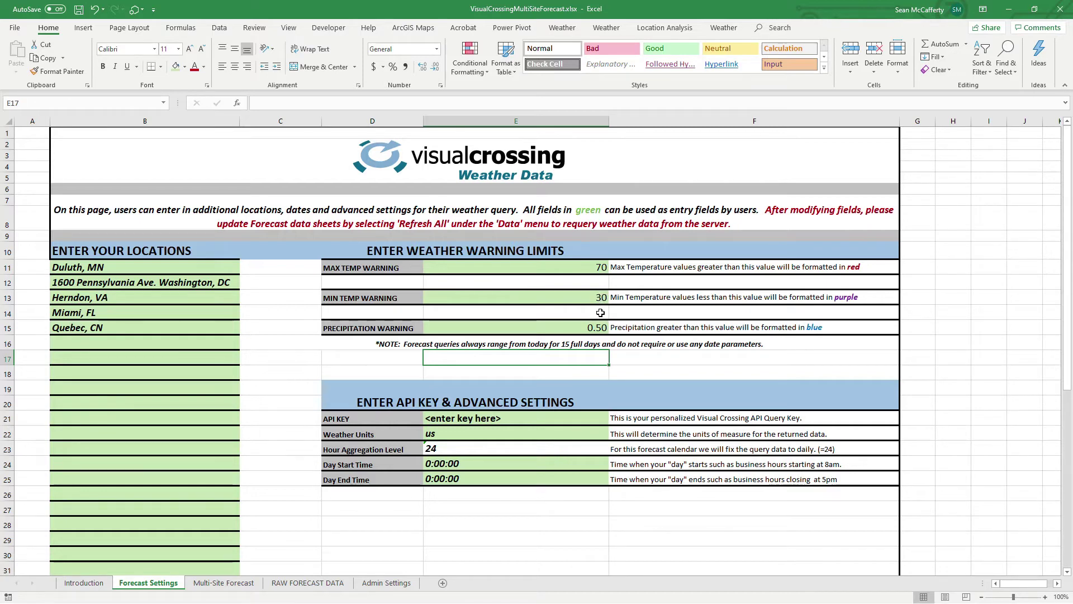
# Show the PivotTable field list on the Multi-Site Forecast sheet, enlarge it and move it aside from the first date columns
pyautogui.click(600, 296)
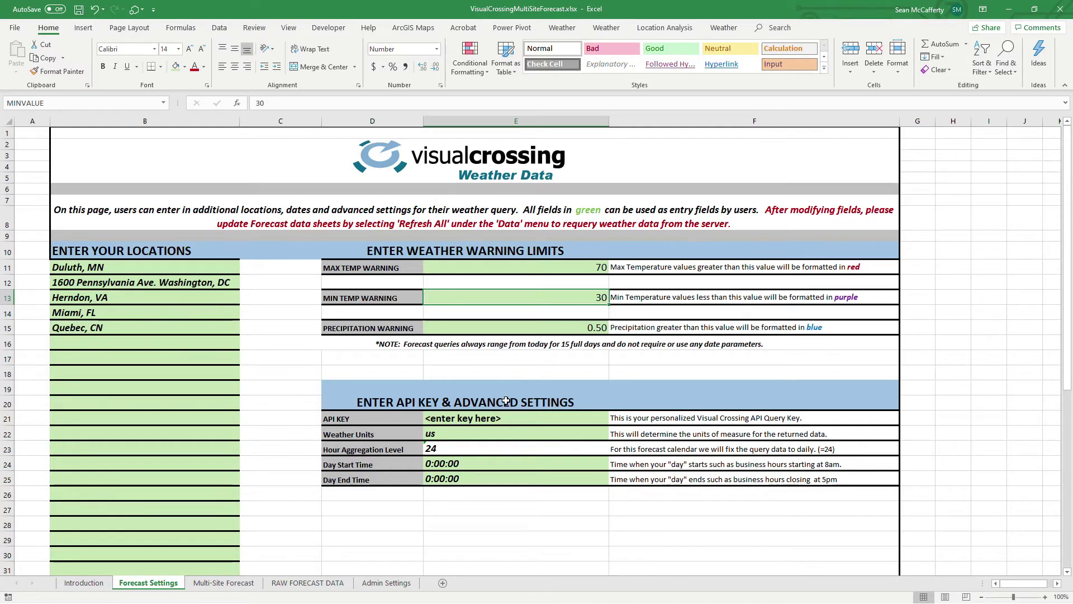
pyautogui.click(230, 589)
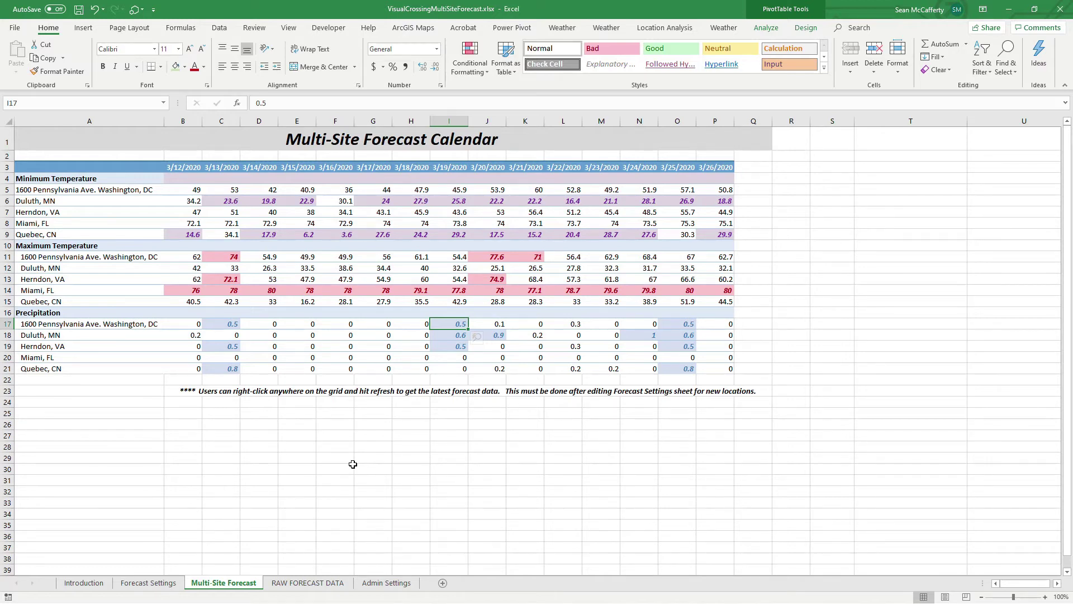
pyautogui.rightClick(364, 225)
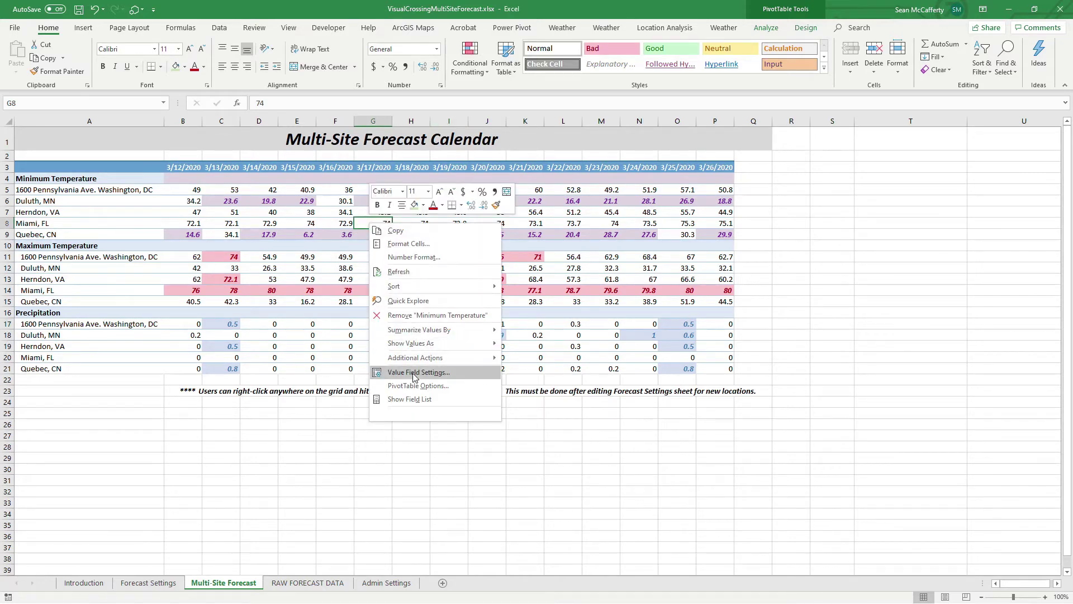
pyautogui.click(420, 400)
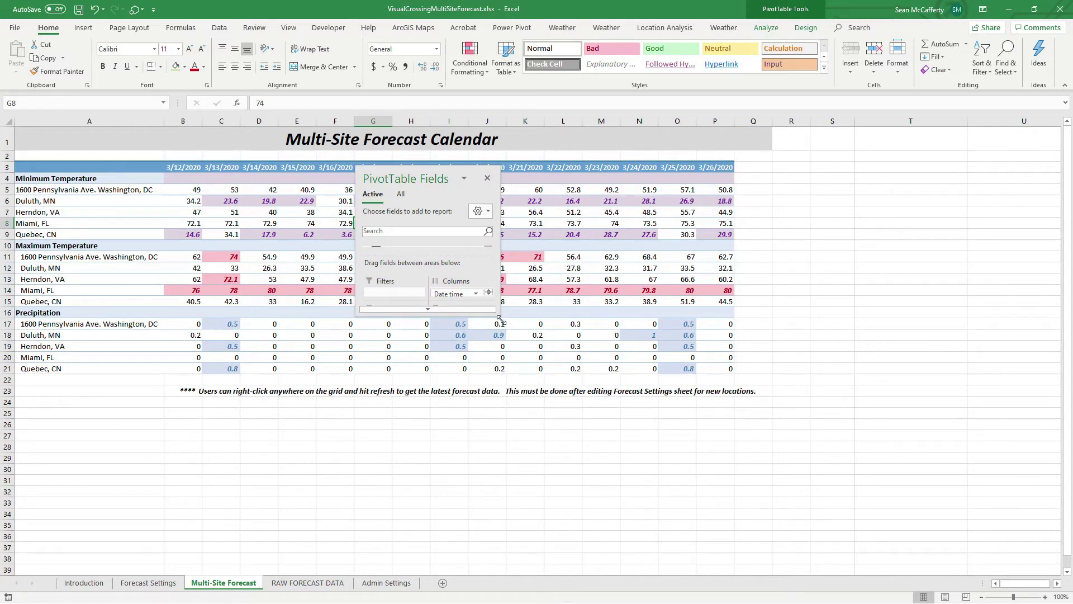
pyautogui.moveTo(499, 314); pyautogui.dragTo(734, 521)
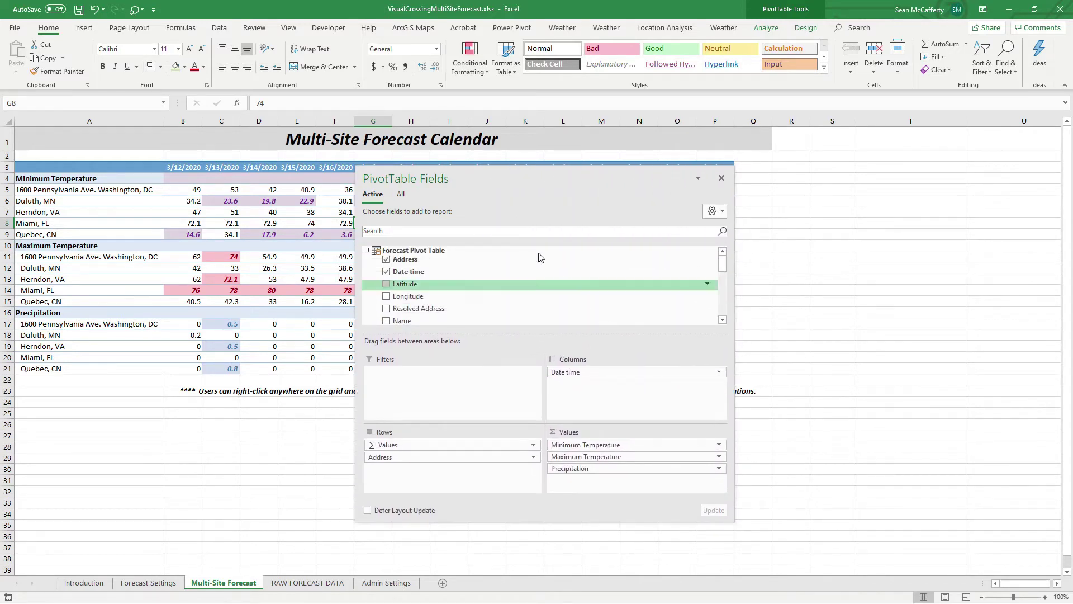
pyautogui.moveTo(511, 186); pyautogui.dragTo(696, 181)
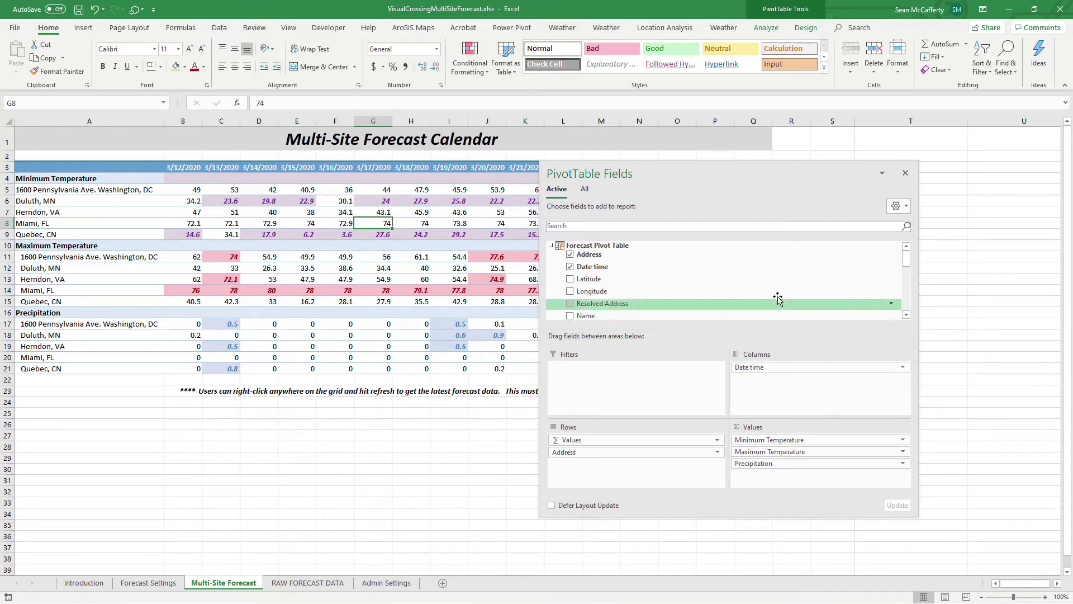
# Browse the weather fields available for the forecast pivot table and close the field list
pyautogui.moveTo(906, 258); pyautogui.dragTo(906, 277)
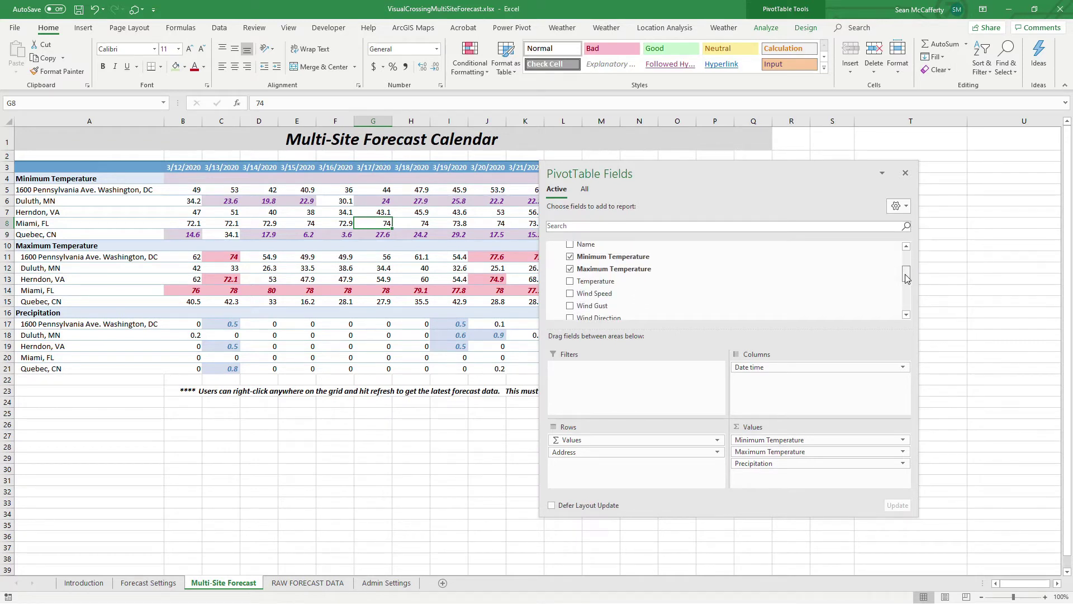
pyautogui.moveTo(906, 278)
pyautogui.mouseDown()
pyautogui.moveTo(908, 296)
pyautogui.moveTo(900, 292)
pyautogui.mouseUp()
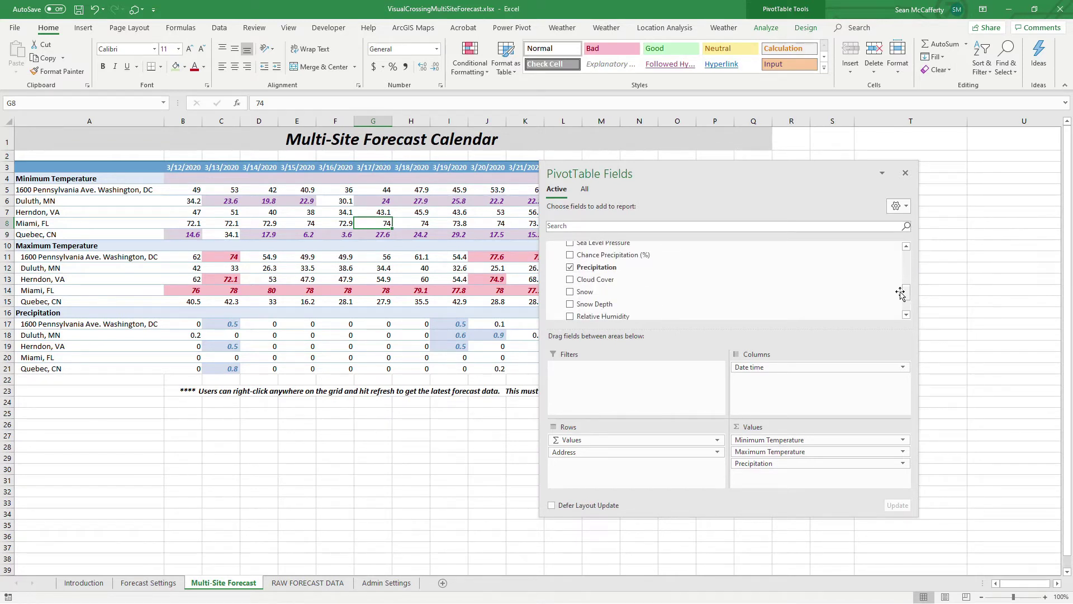
pyautogui.click(906, 175)
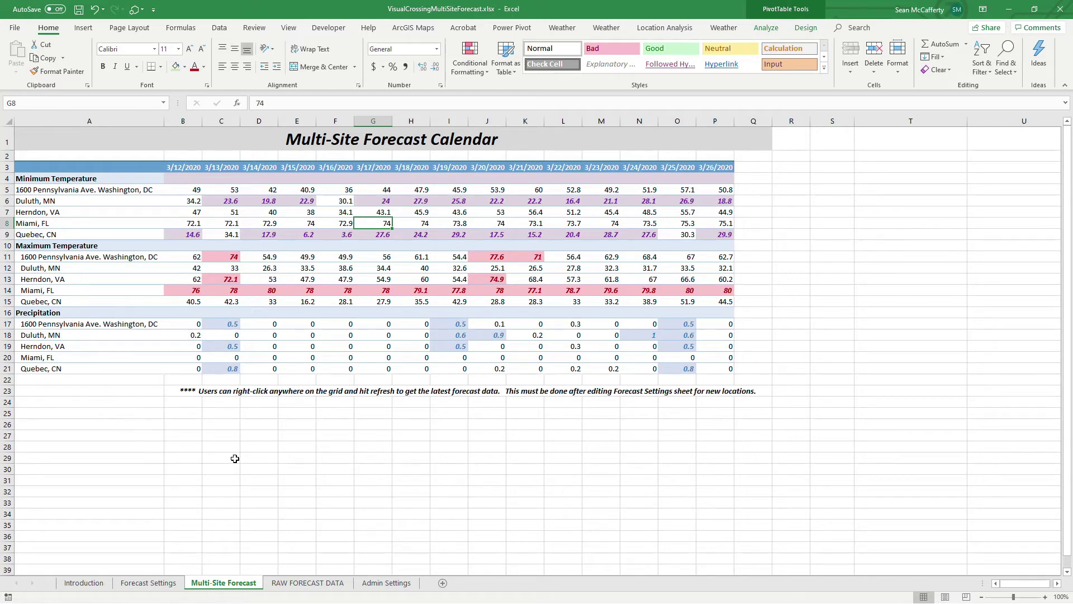
# Add Chicago, IL in cell B16 as a new location on the Forecast Settings sheet
pyautogui.click(150, 583)
pyautogui.click(112, 338)
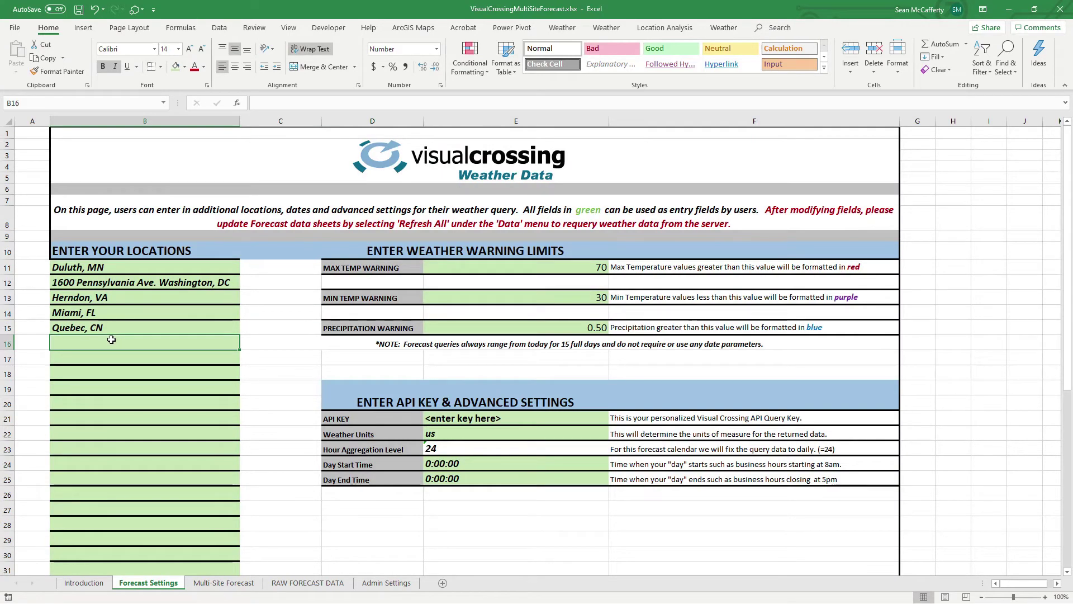
pyautogui.write('Chicago,')
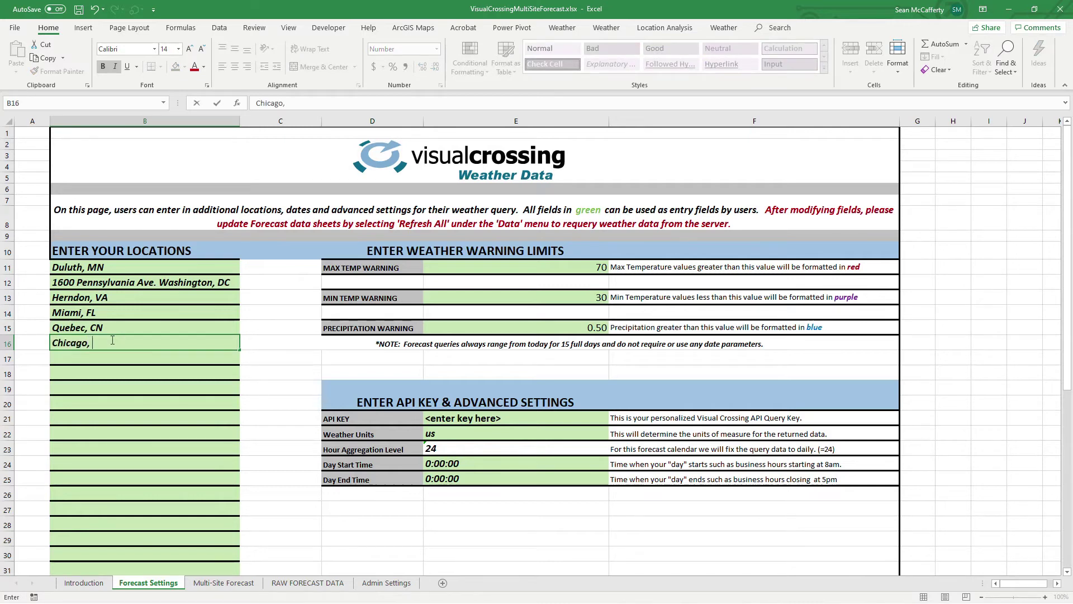
pyautogui.write('IL')
pyautogui.click(261, 361)
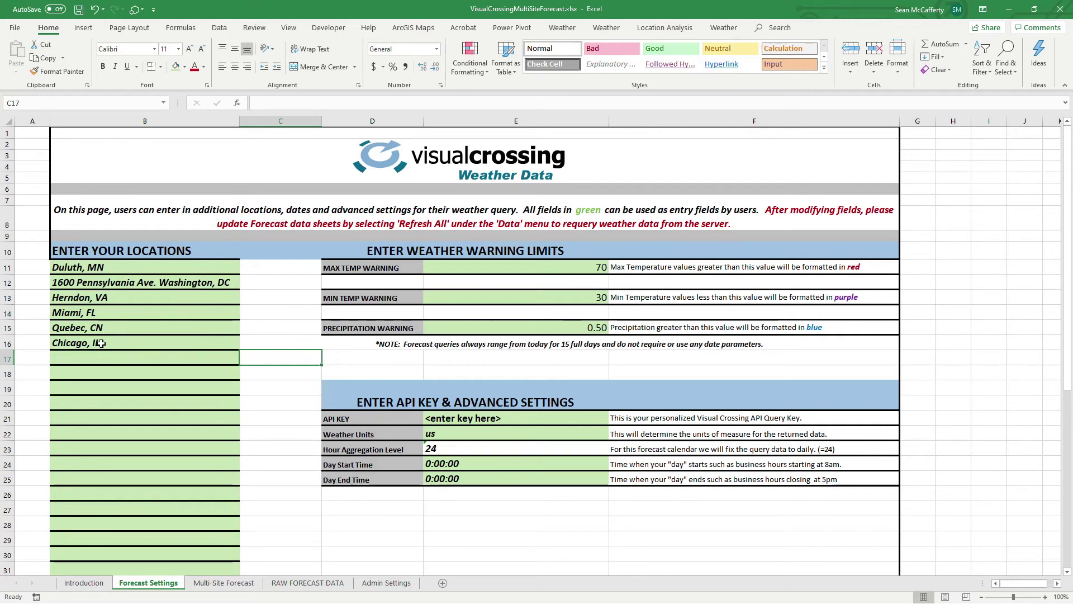
# Set the max temp warning limit to 75
pyautogui.click(597, 268)
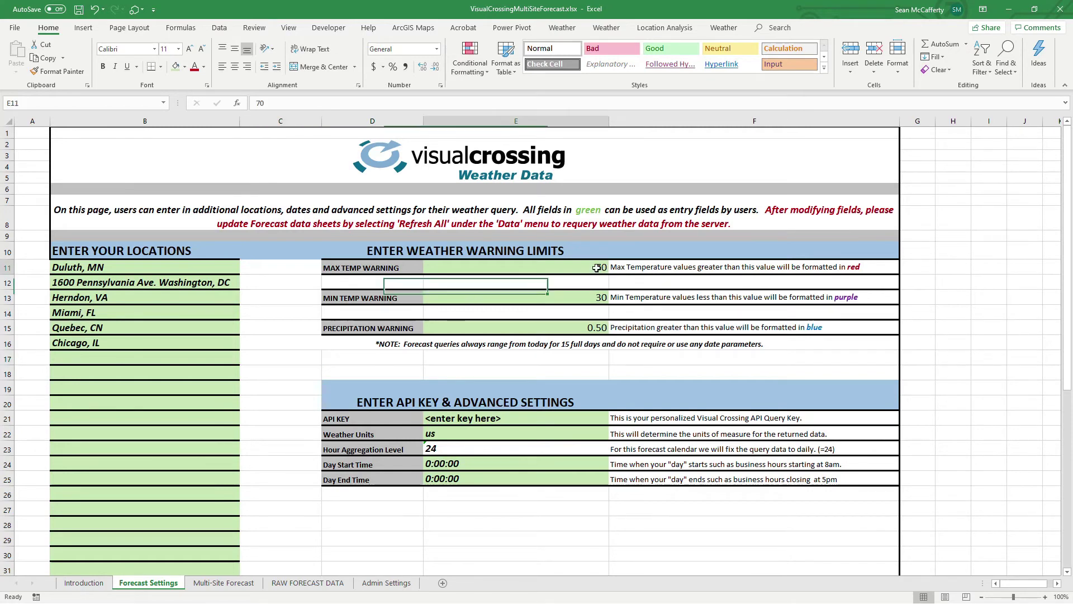
pyautogui.doubleClick(596, 268)
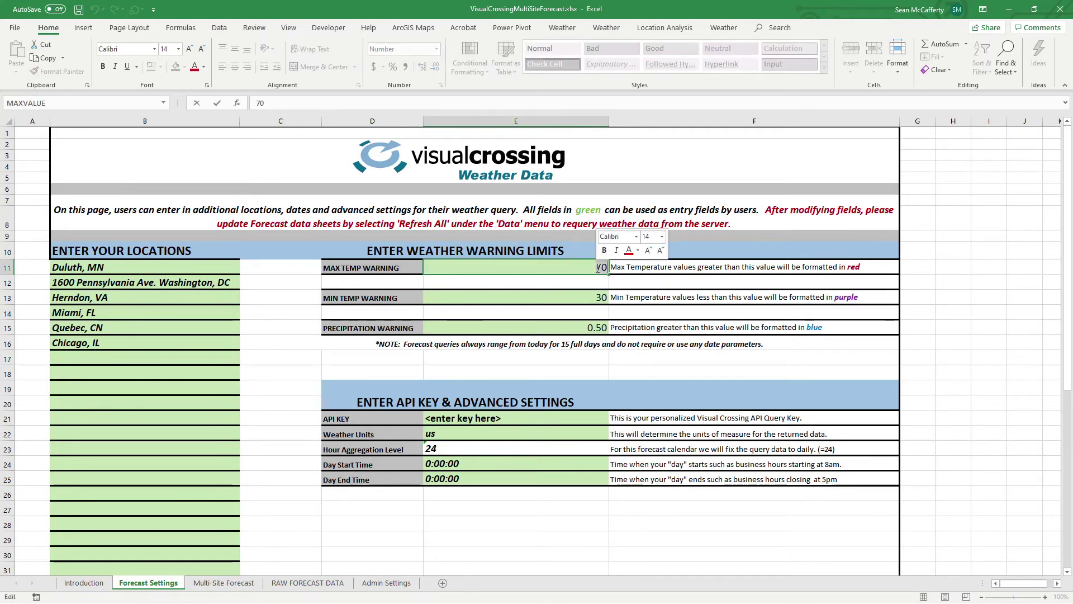
pyautogui.press('BackSpace')
pyautogui.write('5')
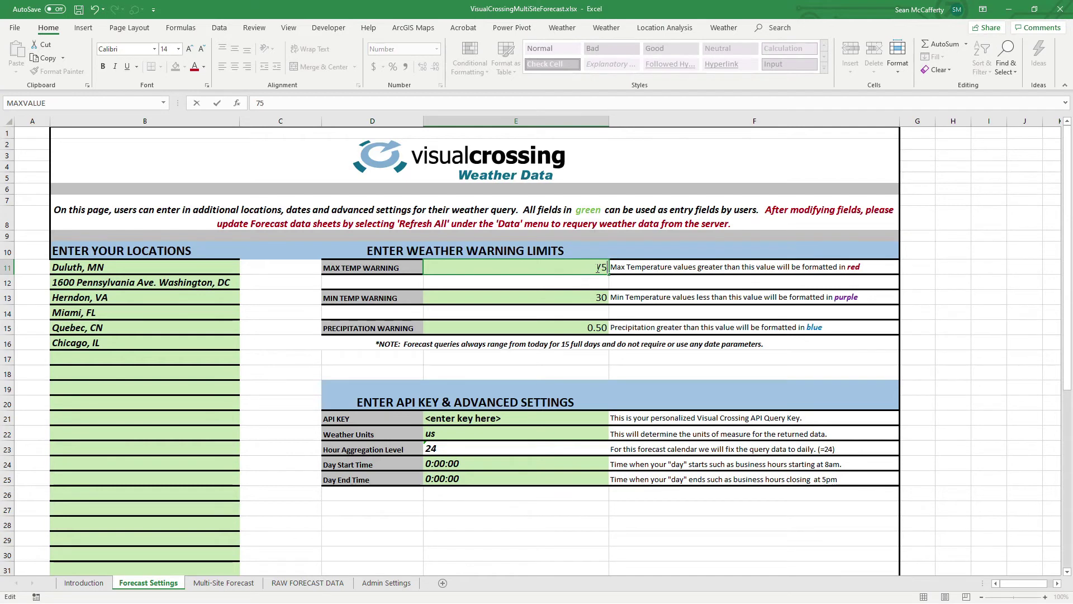
# Set the precipitation warning limit to 0.75
pyautogui.doubleClick(599, 298)
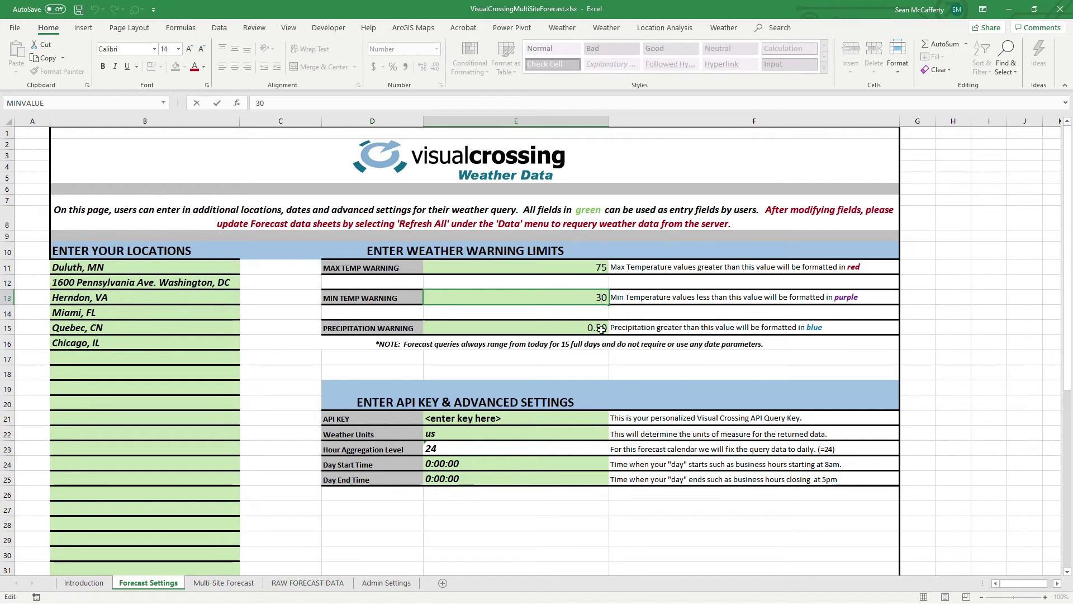
pyautogui.doubleClick(601, 329)
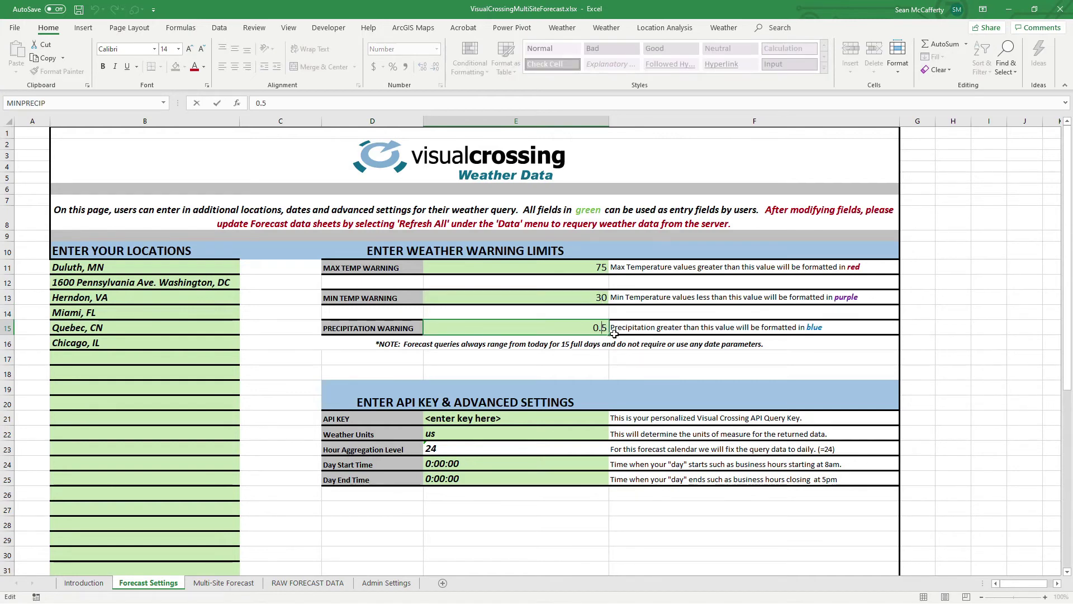
pyautogui.write('7')
pyautogui.click(649, 356)
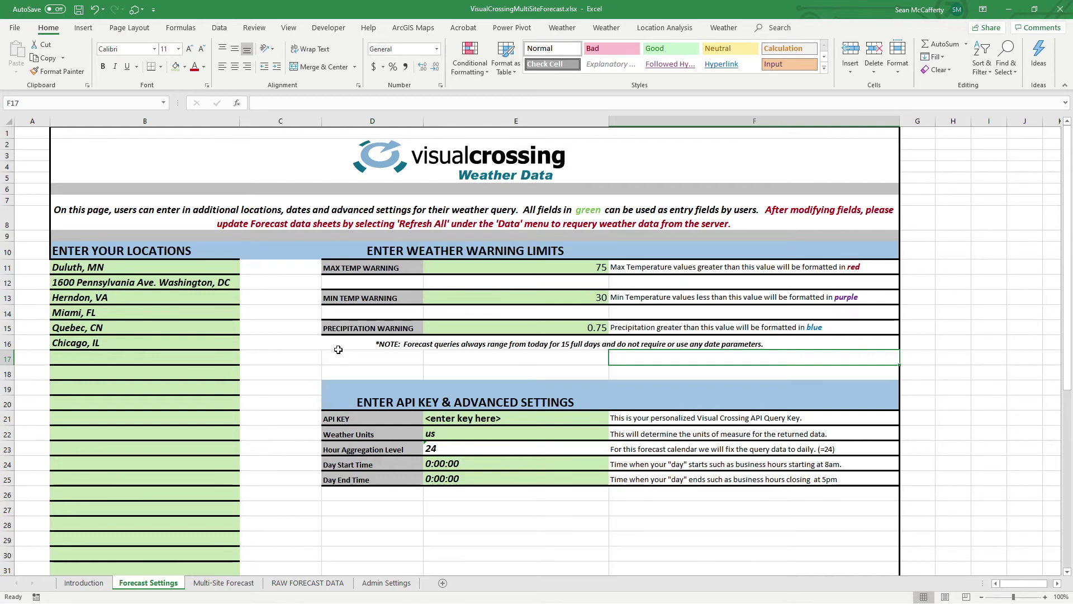
# Refresh the pivot table on the Multi-Site Forecast sheet and open the RAW FORECAST DATA sheet
pyautogui.click(219, 27)
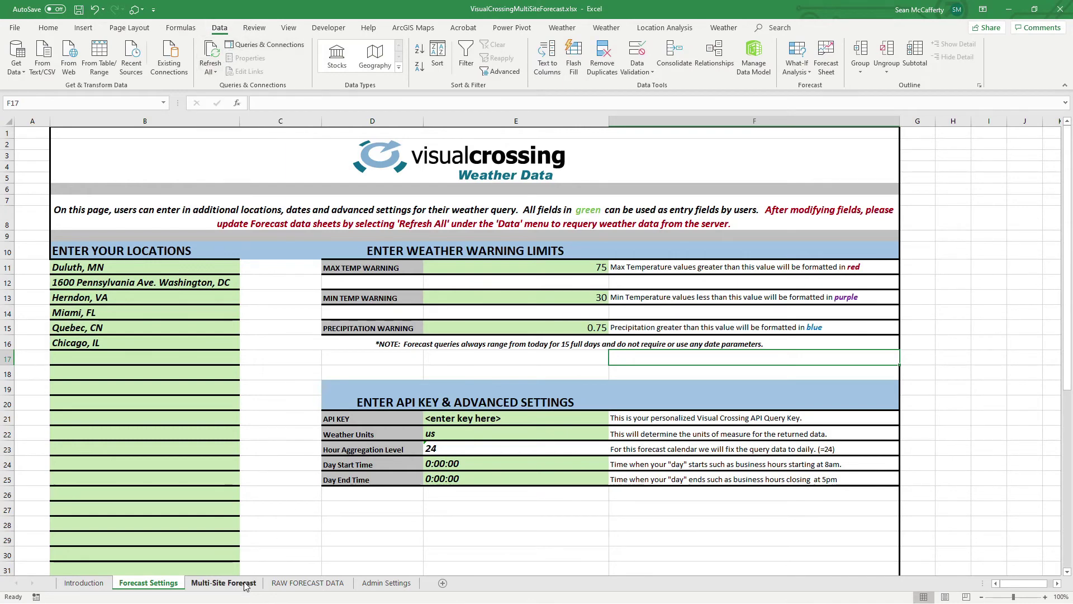
pyautogui.click(224, 583)
pyautogui.rightClick(318, 271)
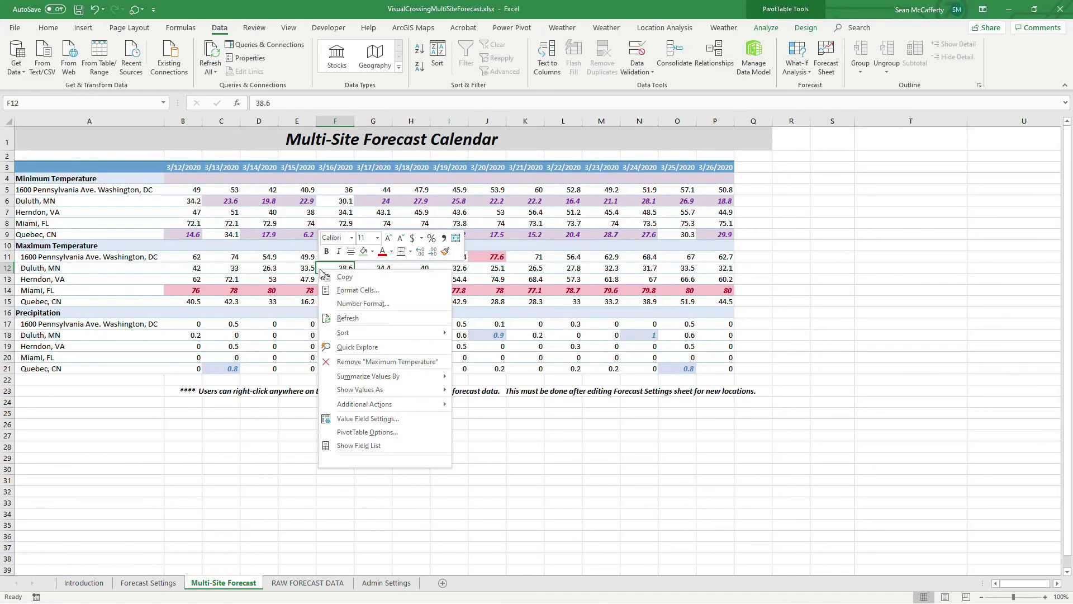
pyautogui.click(362, 318)
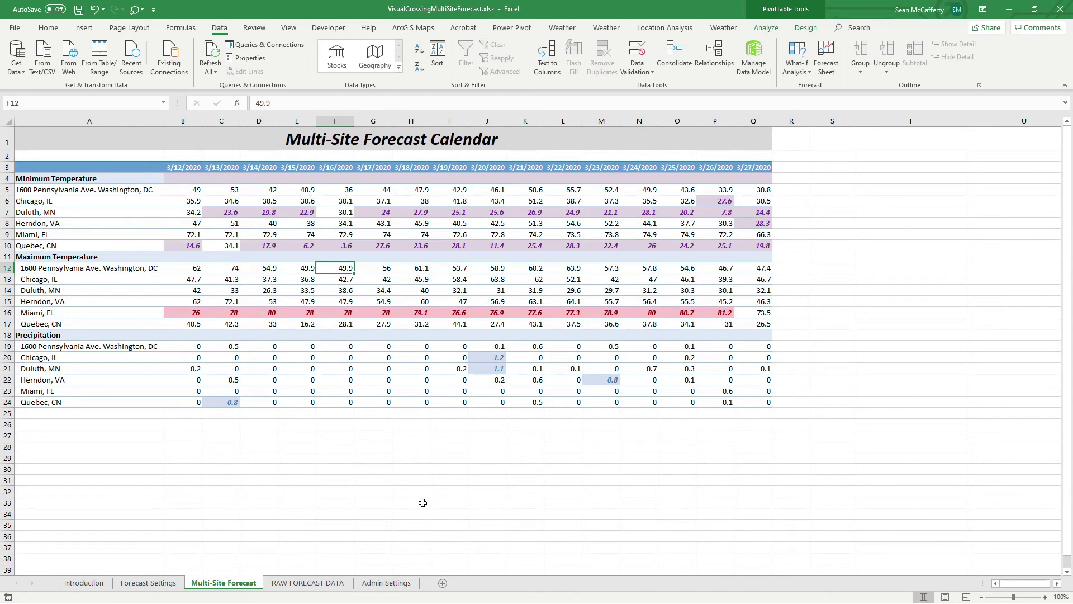
pyautogui.click(314, 584)
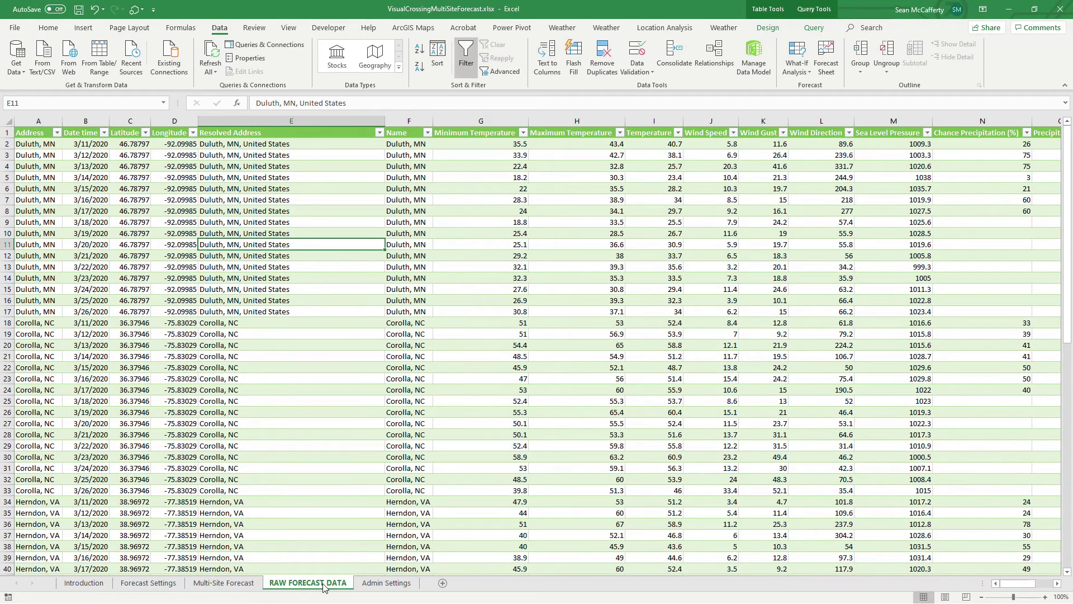
# Refresh the table on the RAW FORECAST DATA sheet and review its rows through to the Chicago, IL entries
pyautogui.click(283, 266)
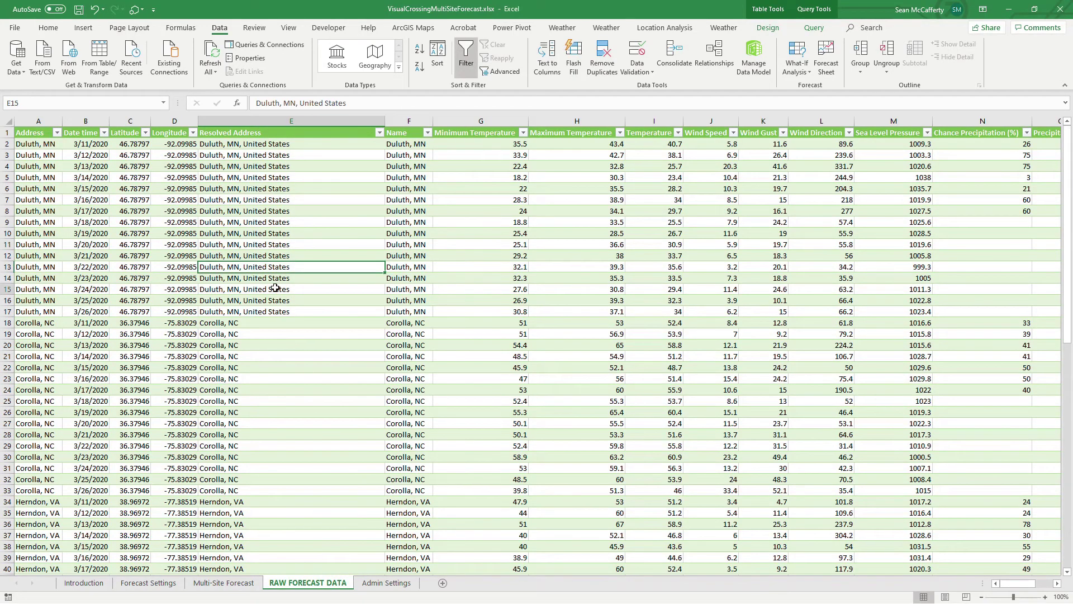
pyautogui.rightClick(282, 291)
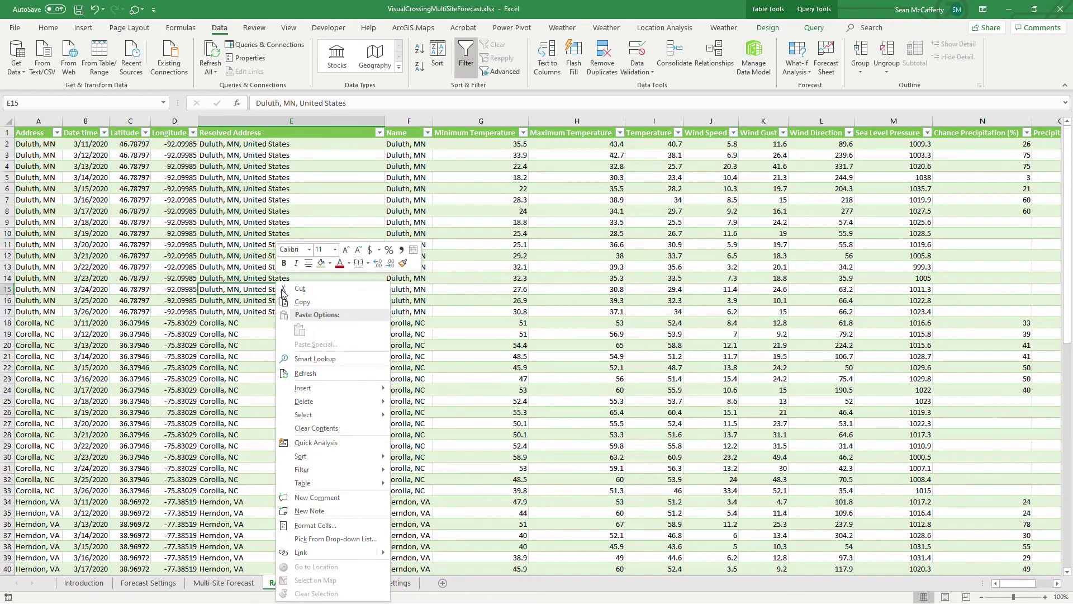
pyautogui.click(312, 373)
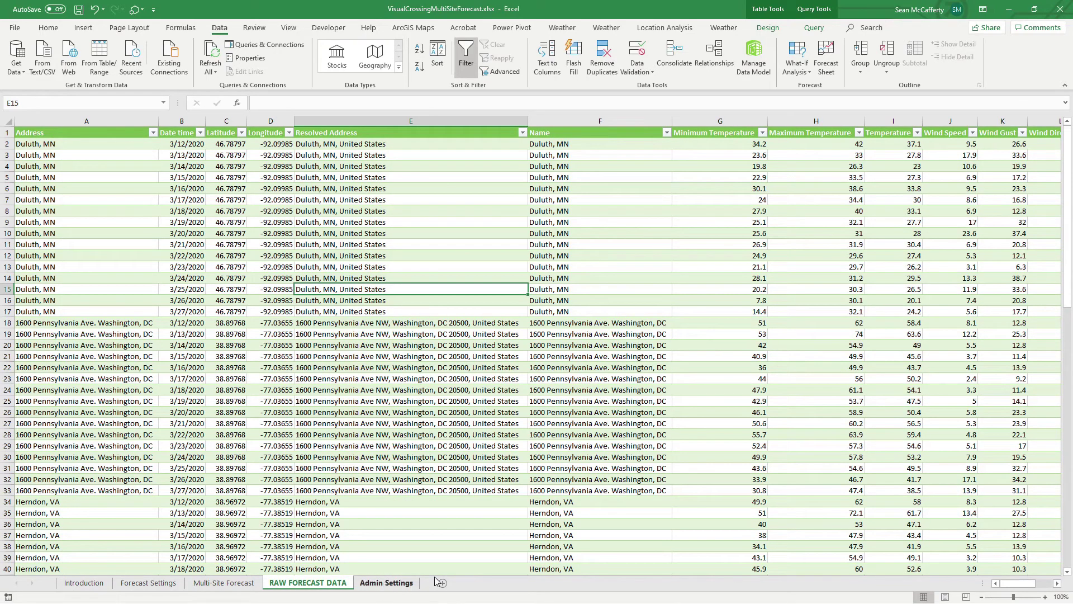
pyautogui.moveTo(1018, 585); pyautogui.dragTo(989, 586)
pyautogui.scroll(-14, 99, 376)
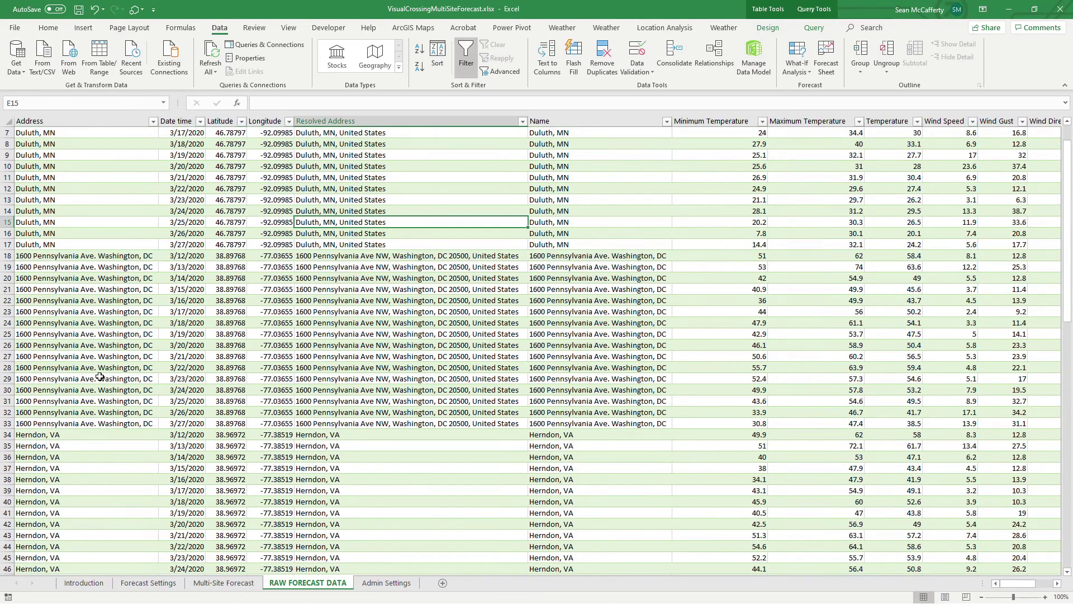
pyautogui.scroll(-6, 100, 377)
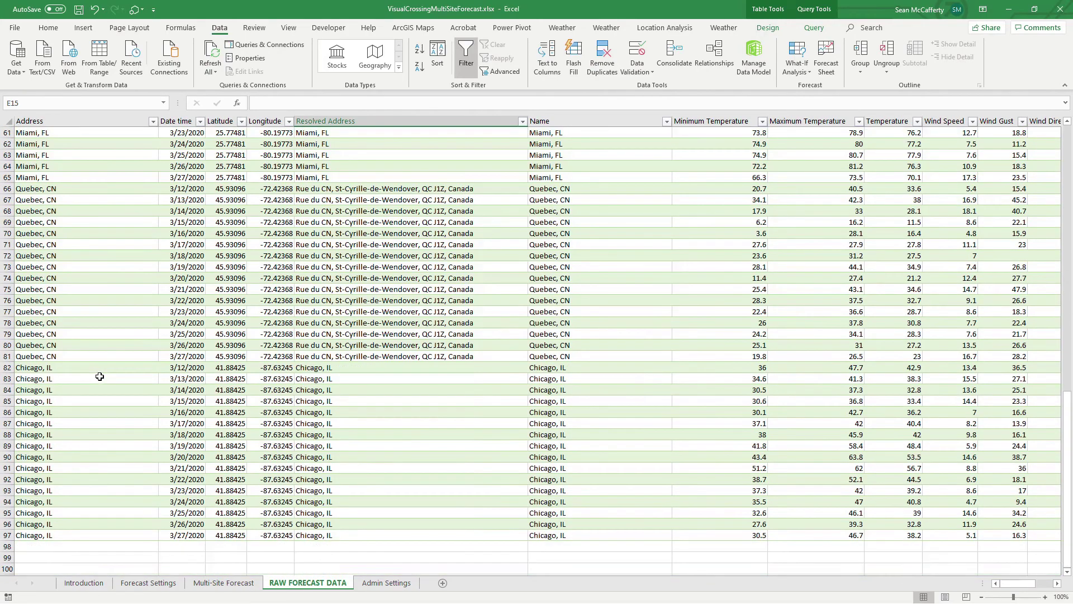
pyautogui.scroll(20, 346, 381)
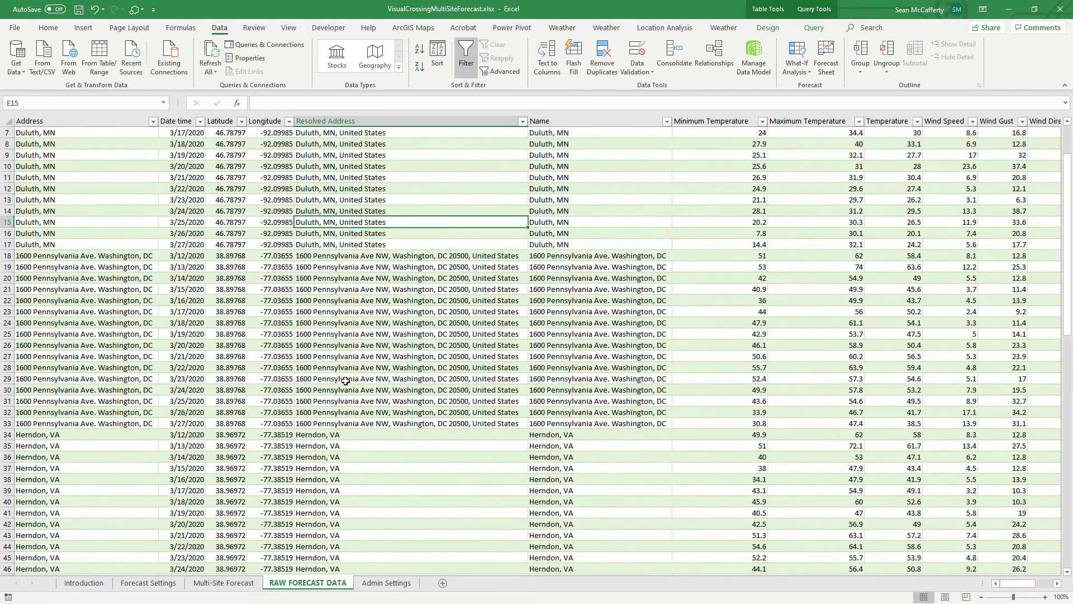
# Open the Admin Settings sheet and examine the constructed query strings, including the FORECASTQUERY cell's formula
pyautogui.click(399, 584)
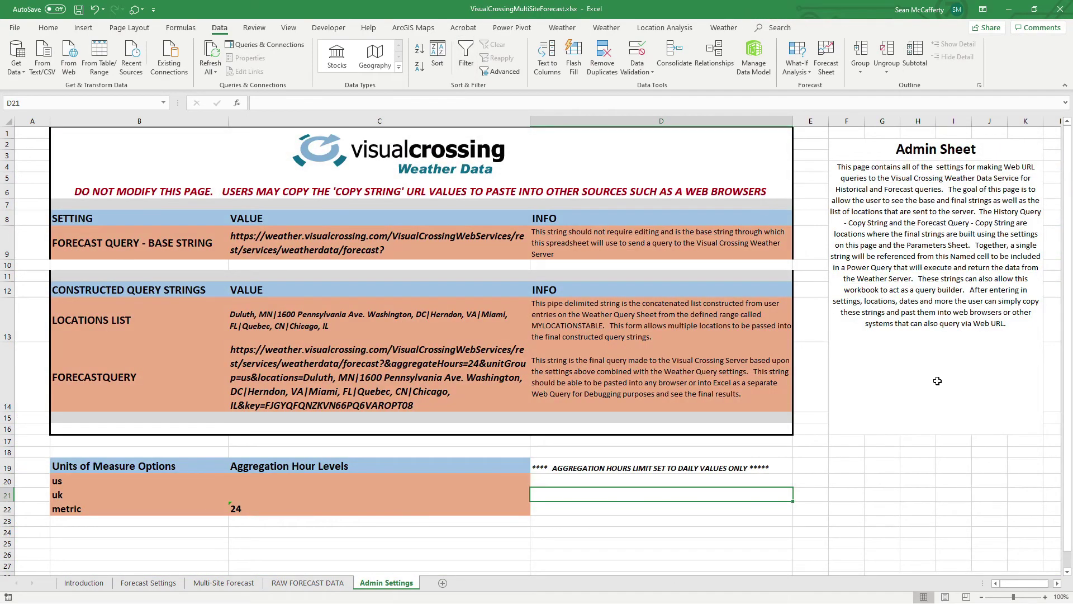
pyautogui.scroll(-4, 937, 380)
pyautogui.scroll(4, 937, 381)
pyautogui.click(414, 378)
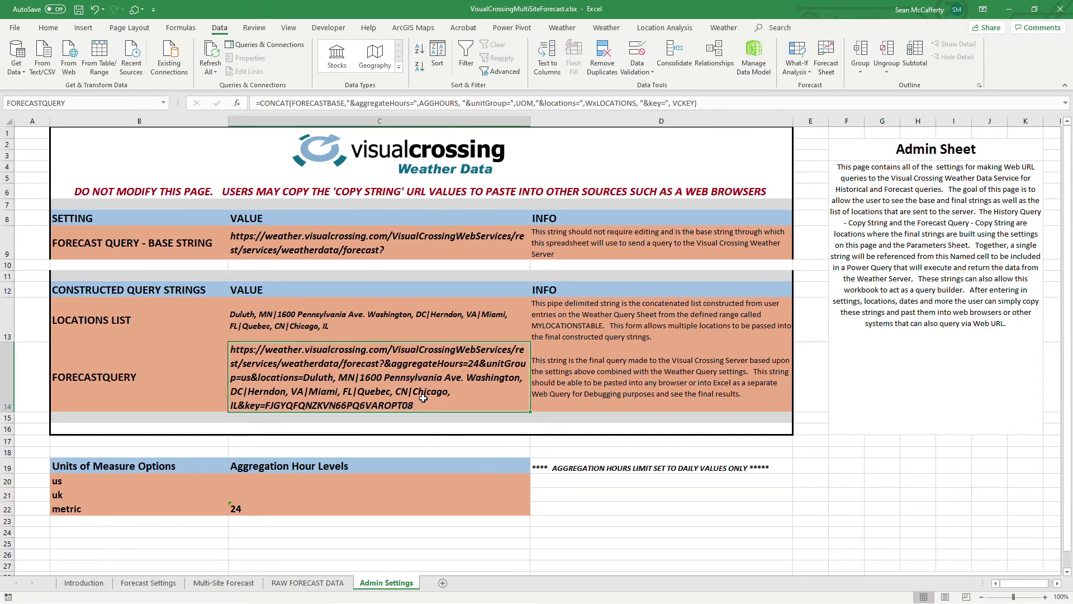
pyautogui.scroll(-4, 412, 386)
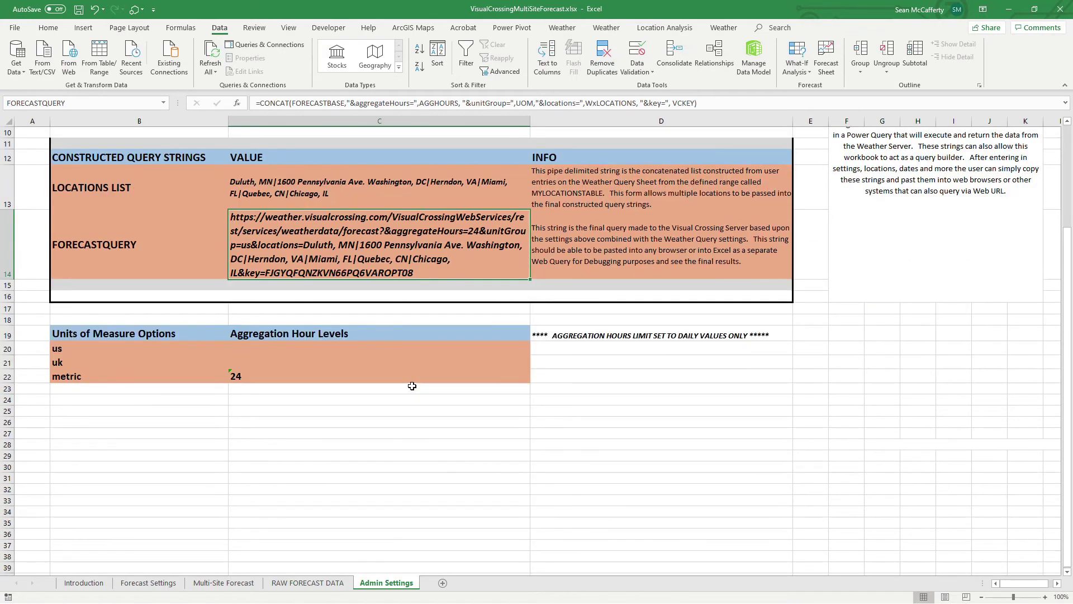
pyautogui.scroll(4, 412, 386)
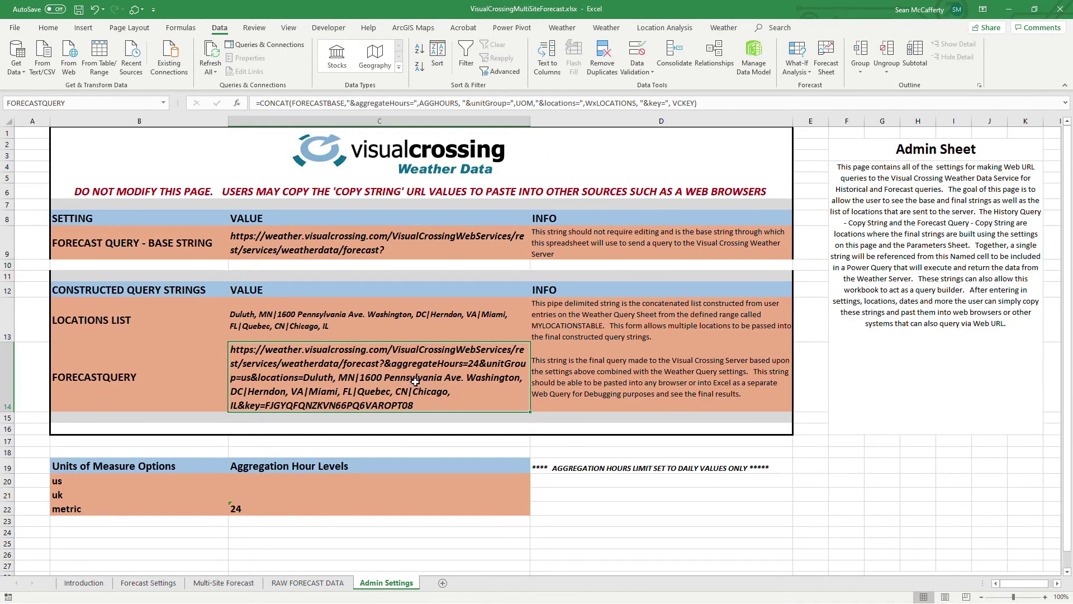
# Revisit the RAW FORECAST DATA sheet and review the locations and max temp warning limit on the Forecast Settings sheet
pyautogui.click(333, 585)
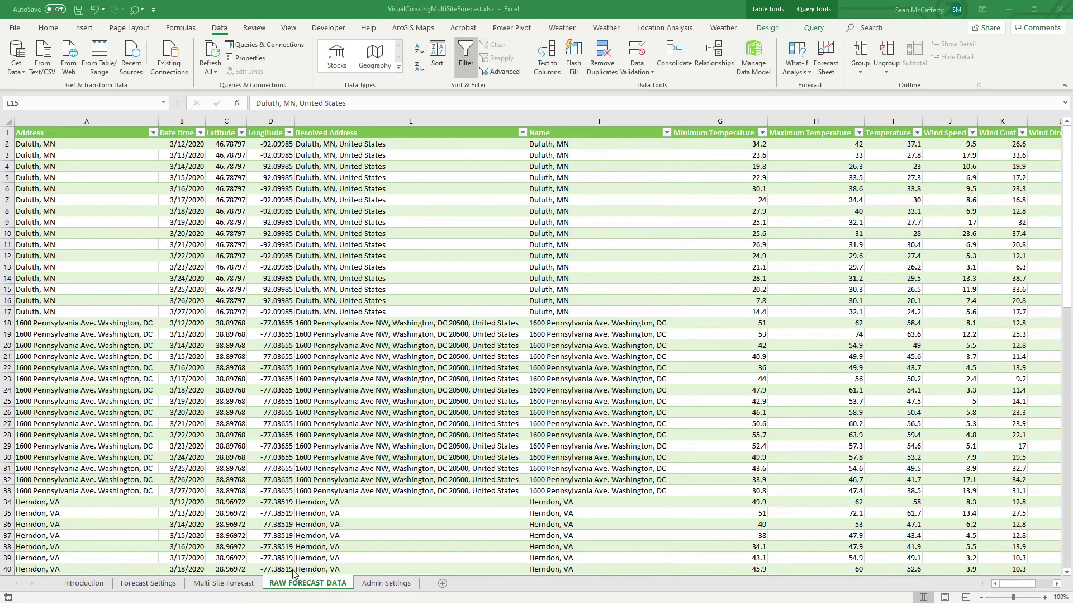
pyautogui.click(164, 590)
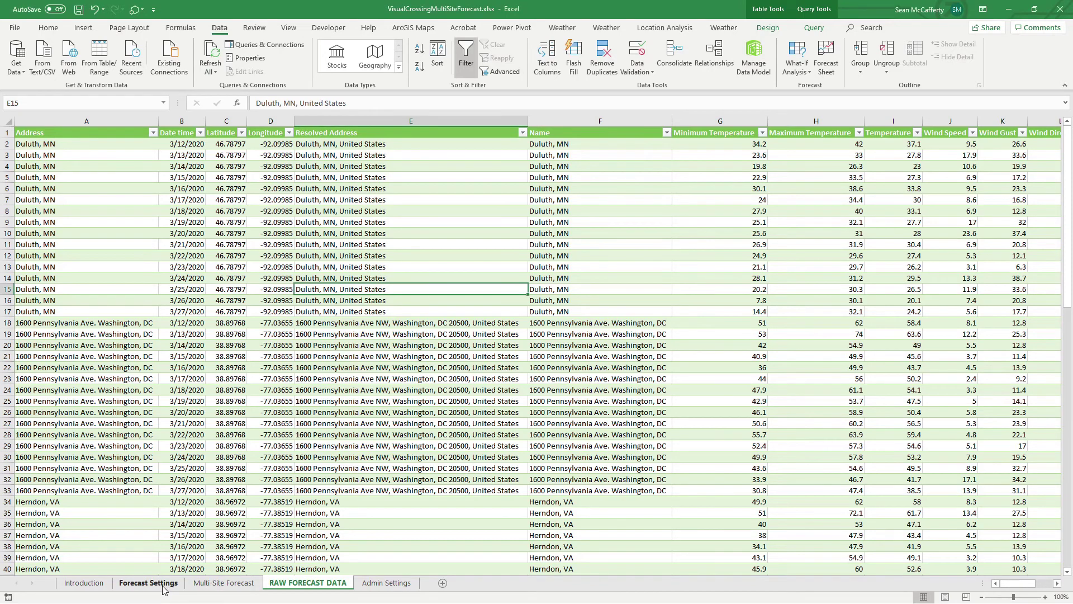
pyautogui.click(164, 590)
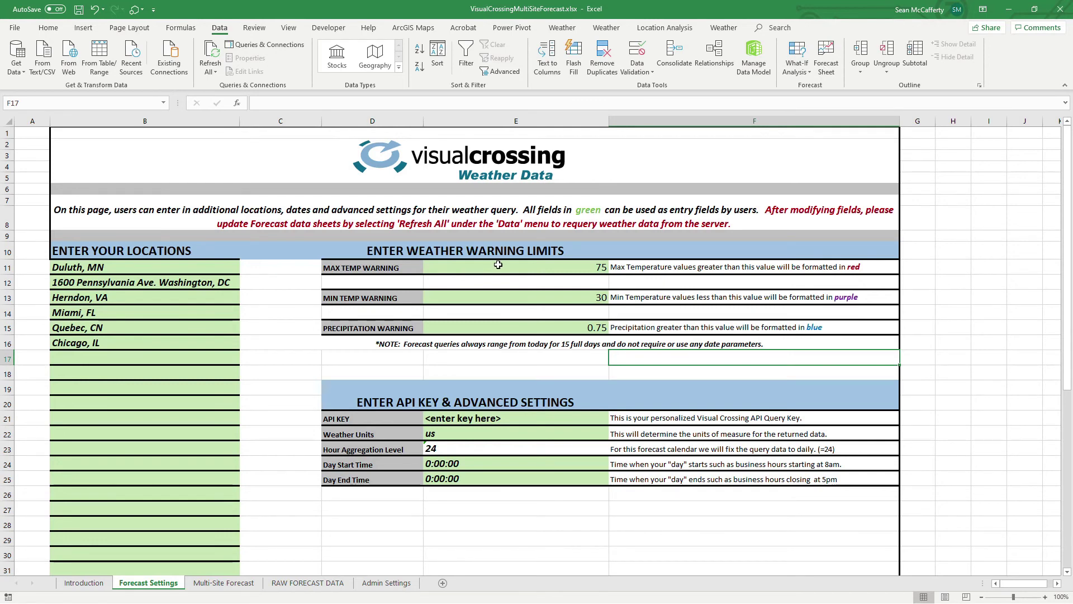
pyautogui.click(542, 267)
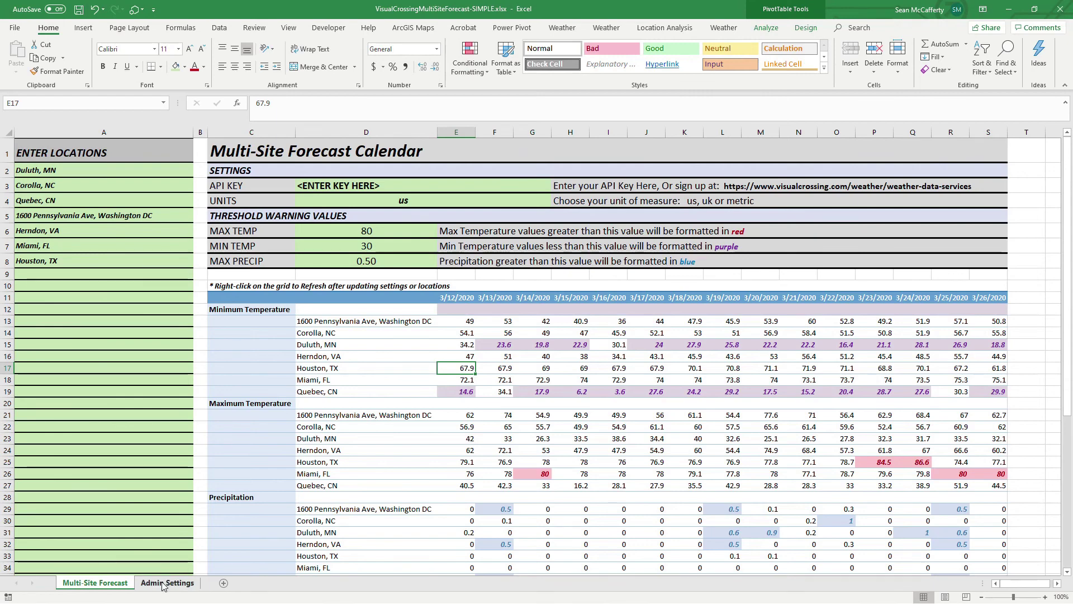
# In the VisualCrossingMultiSiteForecast-SIMPLE.xlsx workbook, look over the Admin Settings sheet and hide it
pyautogui.click(163, 583)
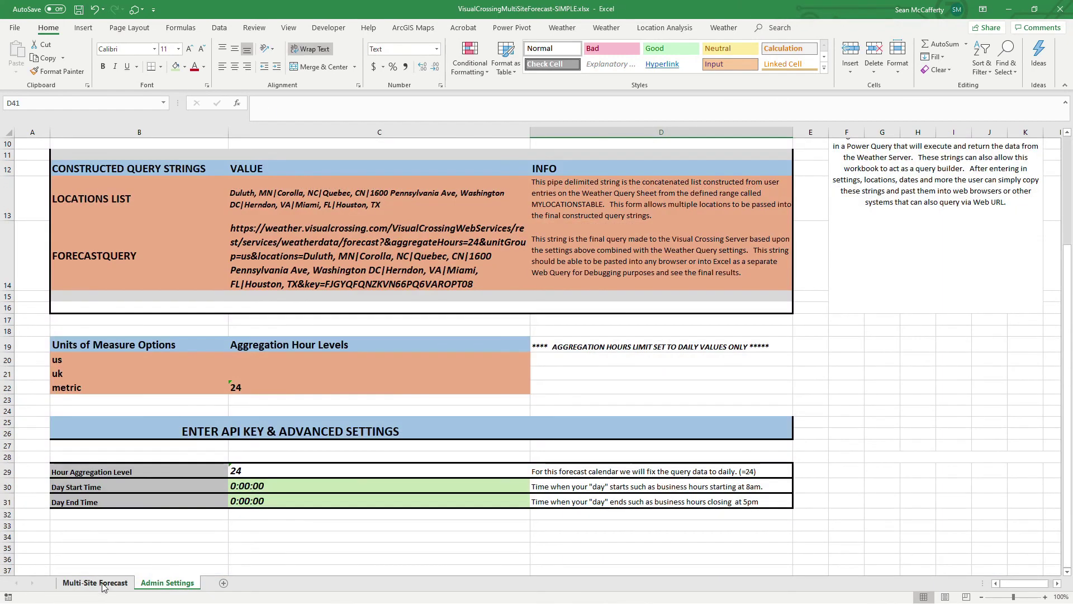
pyautogui.click(103, 583)
pyautogui.rightClick(175, 583)
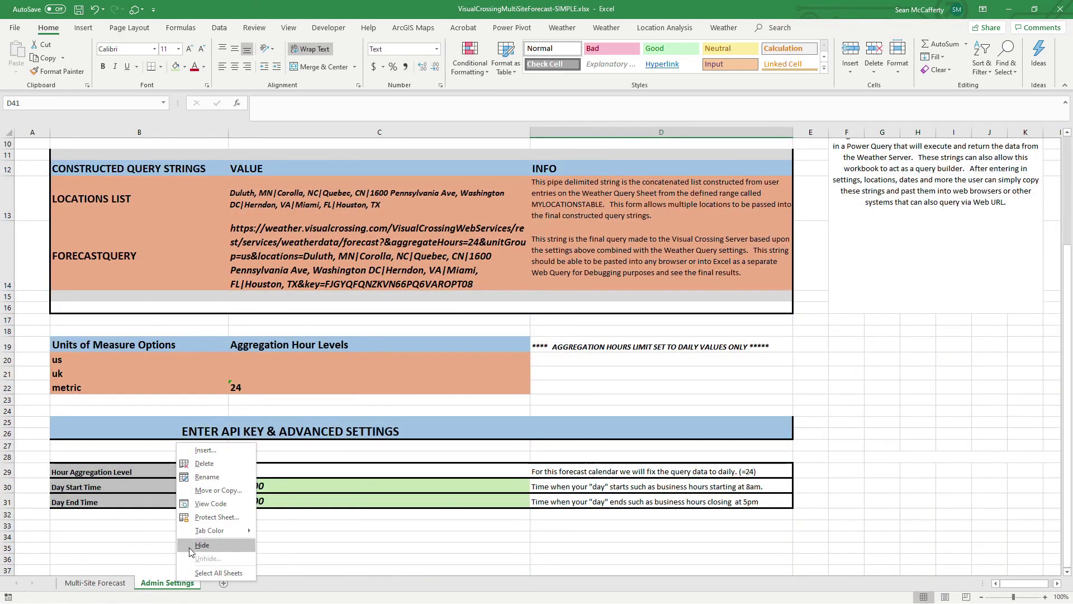
pyautogui.click(202, 545)
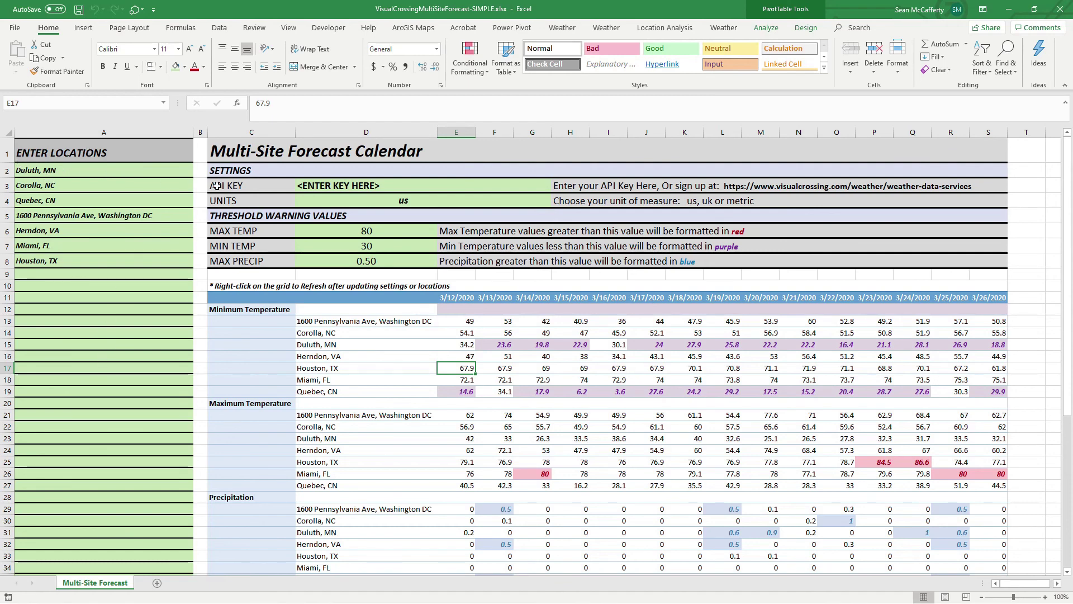
# Inspect the max temp, min temp and API key entry cells on the simple workbook's Multi-Site Forecast sheet
pyautogui.click(362, 232)
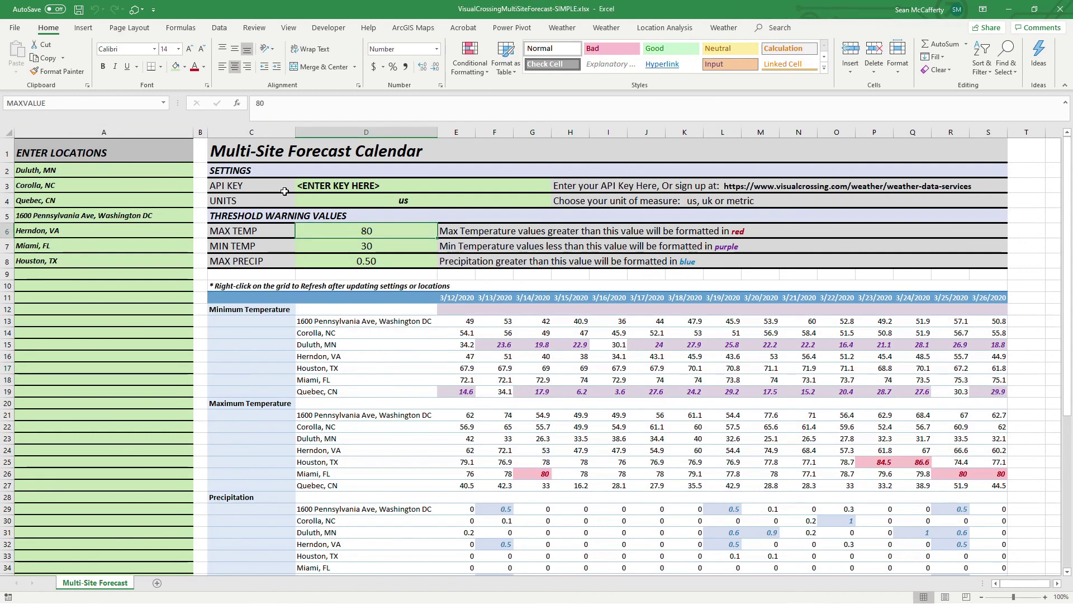
pyautogui.click(323, 245)
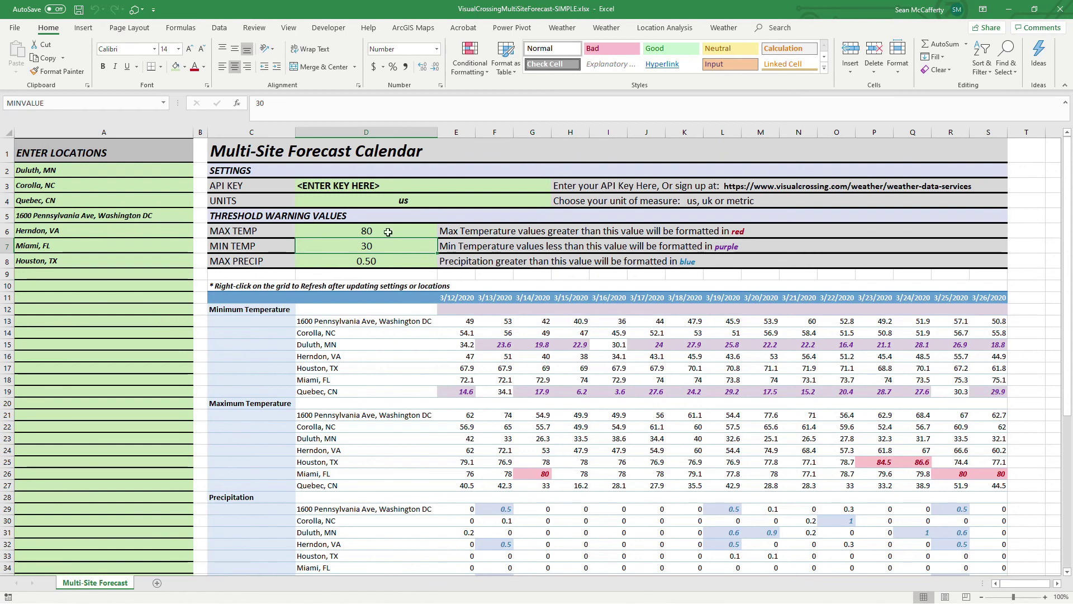
pyautogui.click(373, 185)
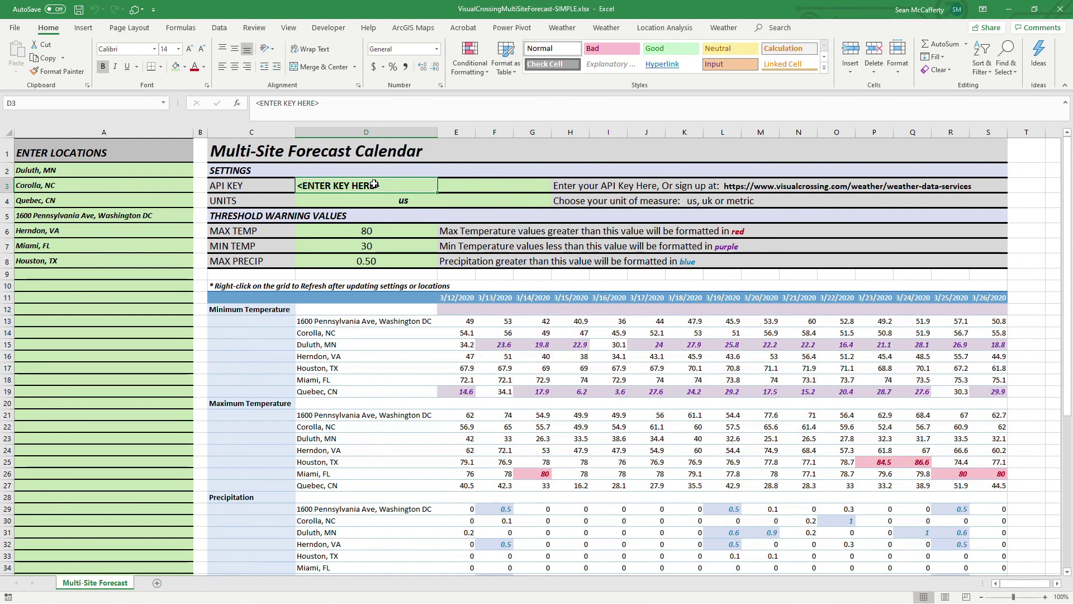
# Change the Corolla, NC location in cell A3 to Charlotte, NC
pyautogui.doubleClick(35, 185)
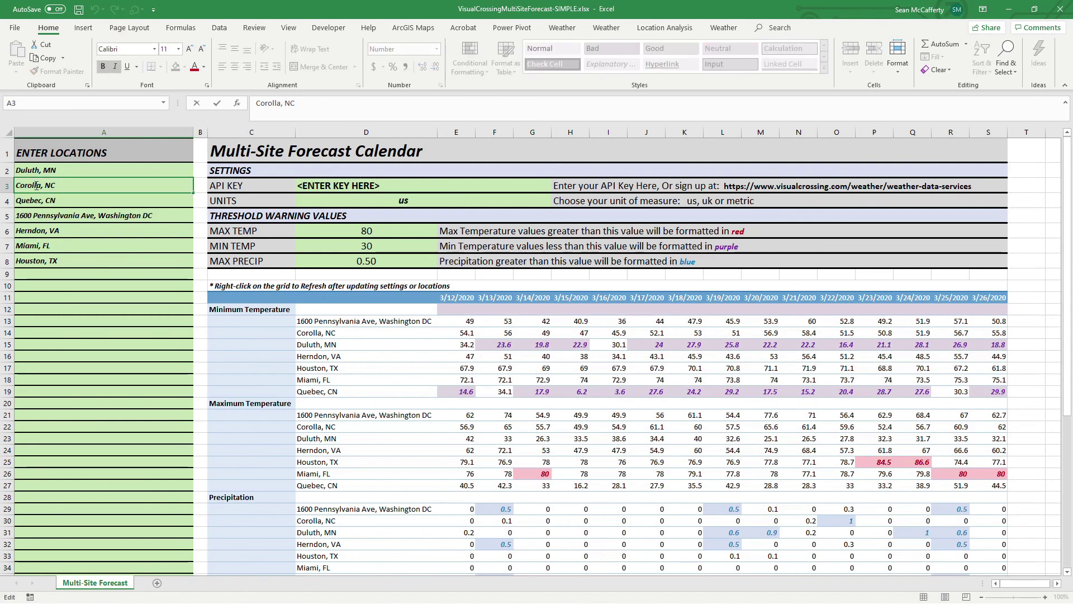
pyautogui.doubleClick(36, 185)
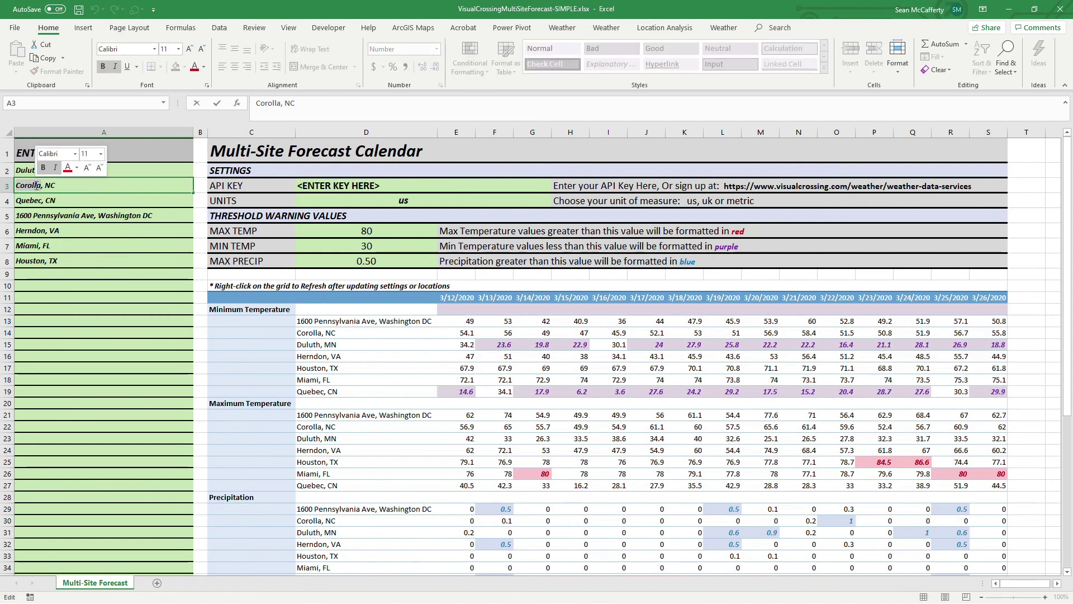
pyautogui.write('Charlot')
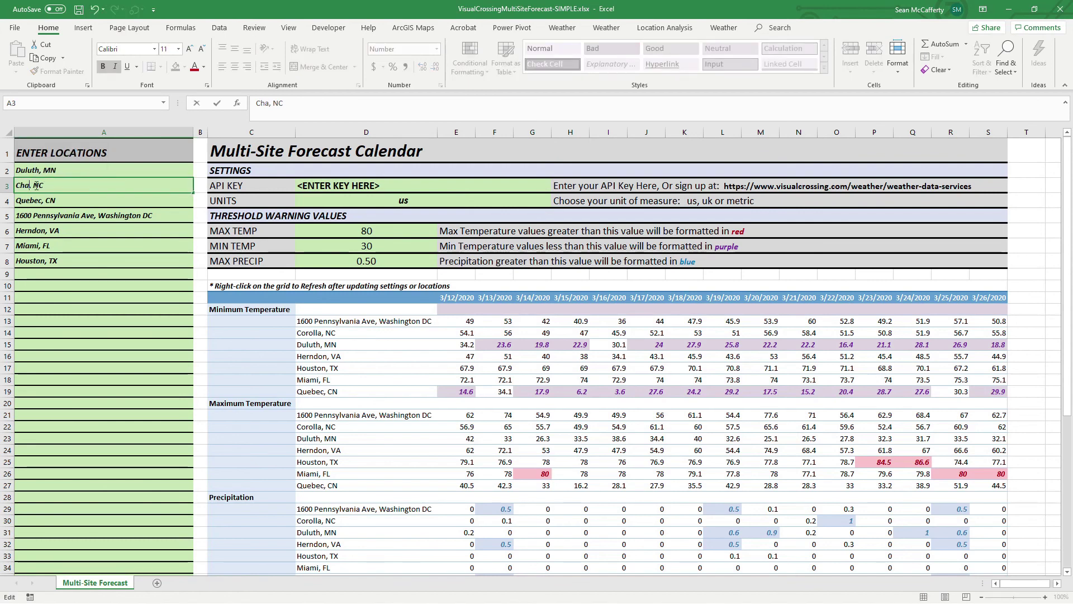
pyautogui.write('te')
# Refresh the Multi-Site Forecast pivot table and review the temperature and precipitation values
pyautogui.rightClick(426, 369)
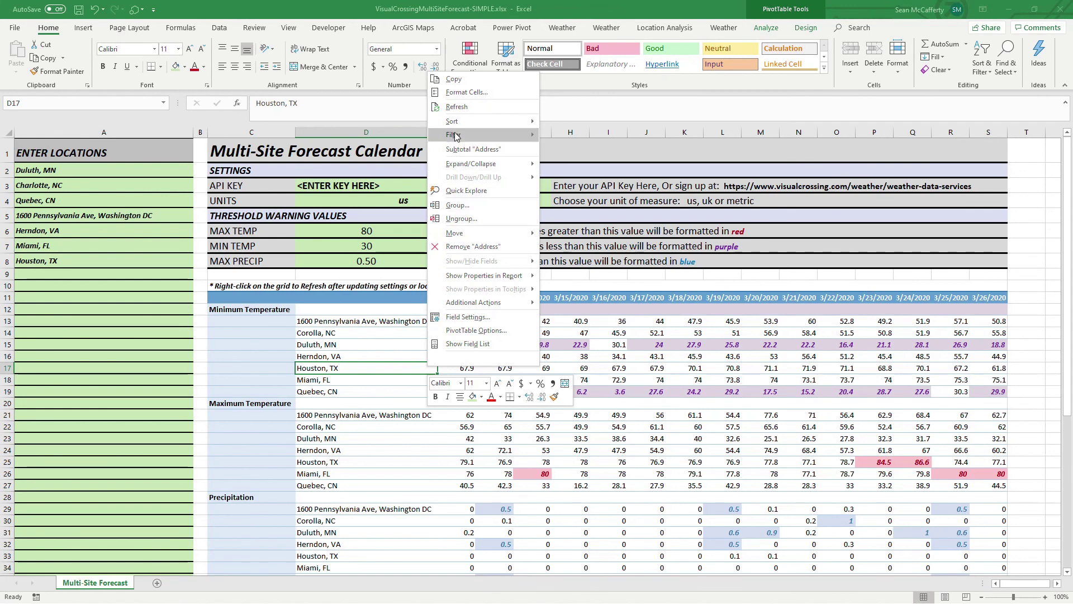
pyautogui.moveTo(456, 138)
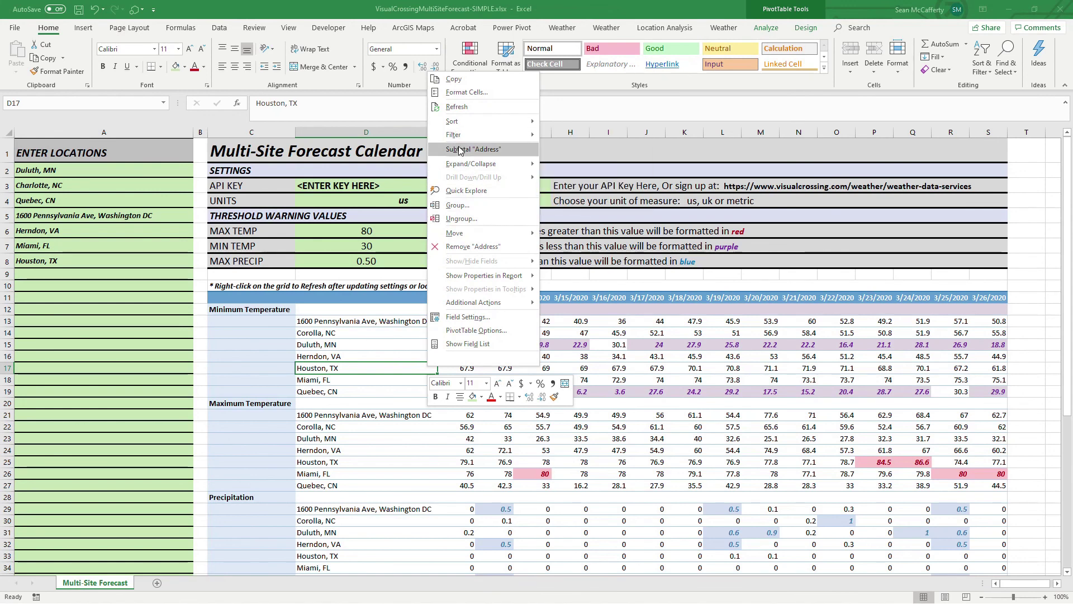
pyautogui.click(456, 106)
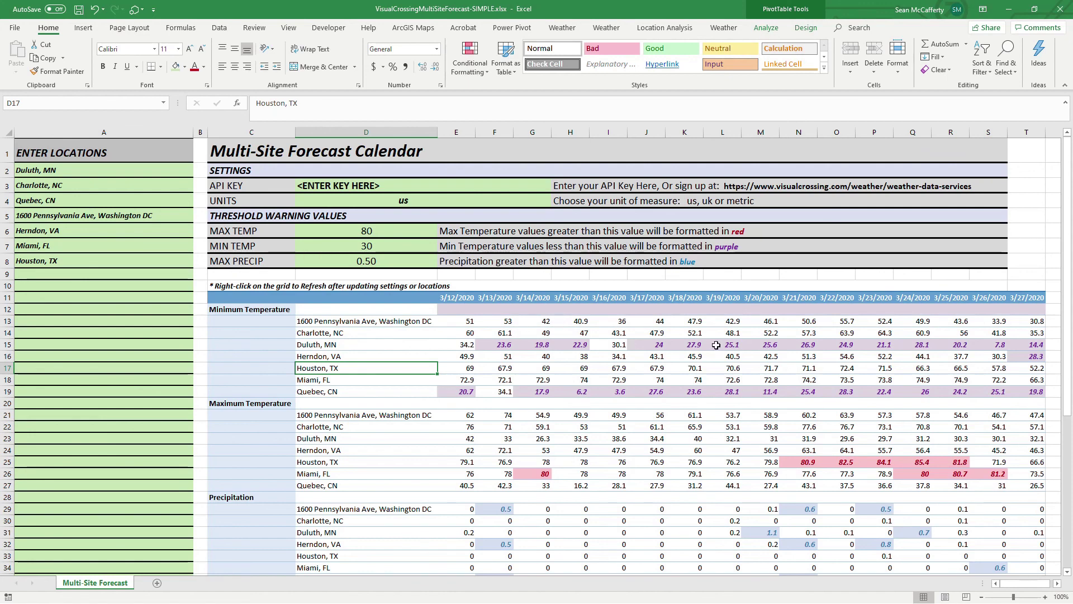
pyautogui.scroll(-1, 844, 485)
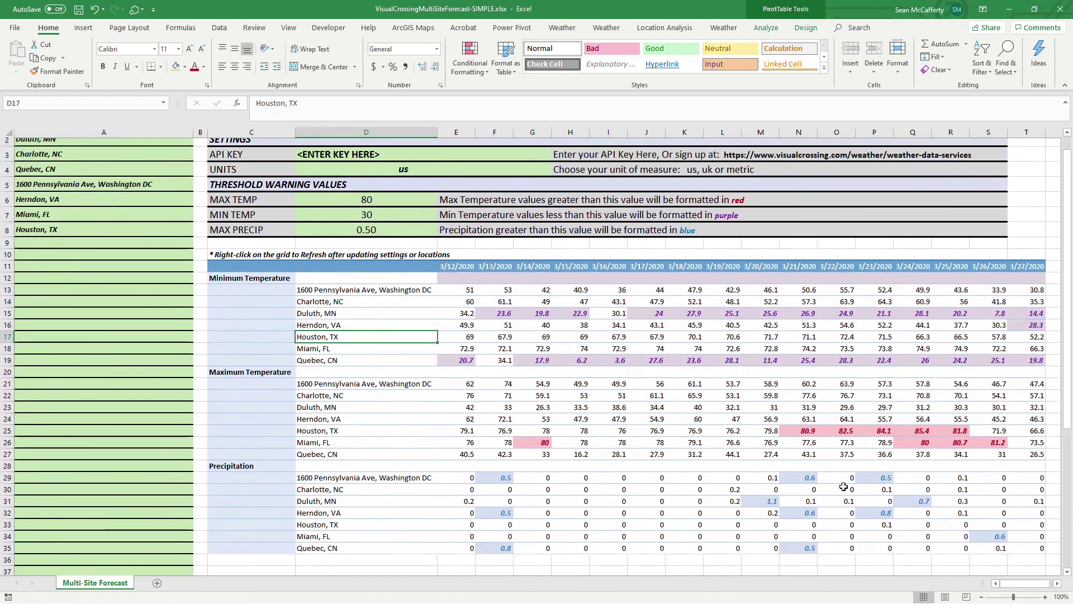
pyautogui.scroll(1, 844, 486)
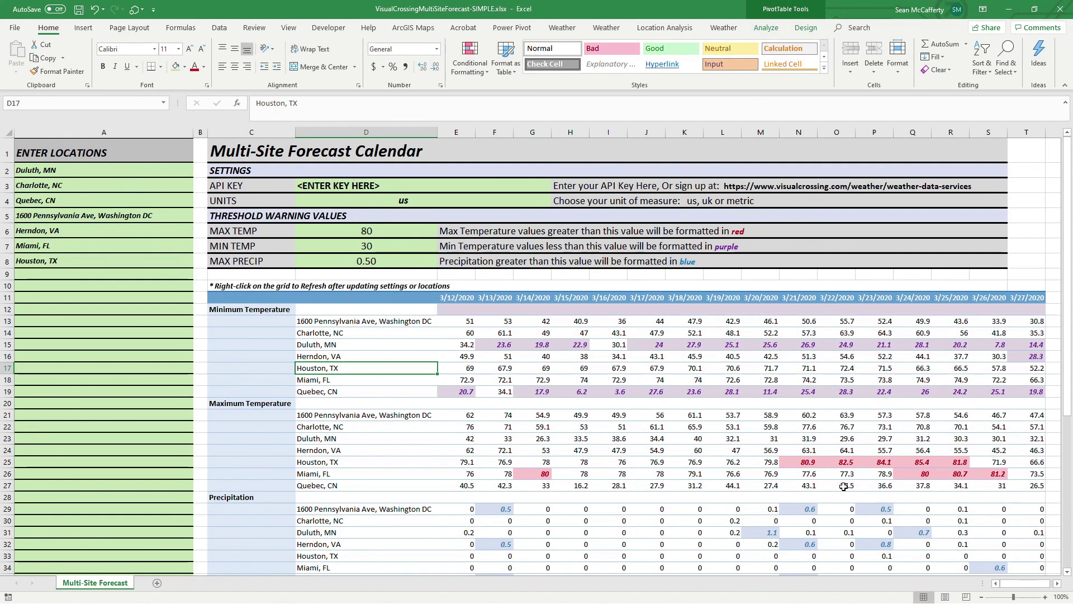